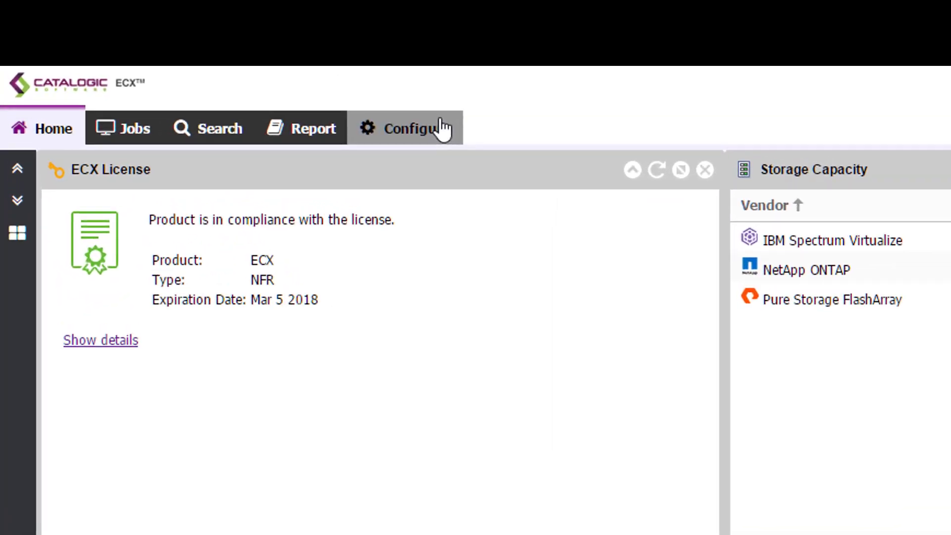
# Start registering a new File System application server in the provider configuration
pyautogui.click(442, 130)
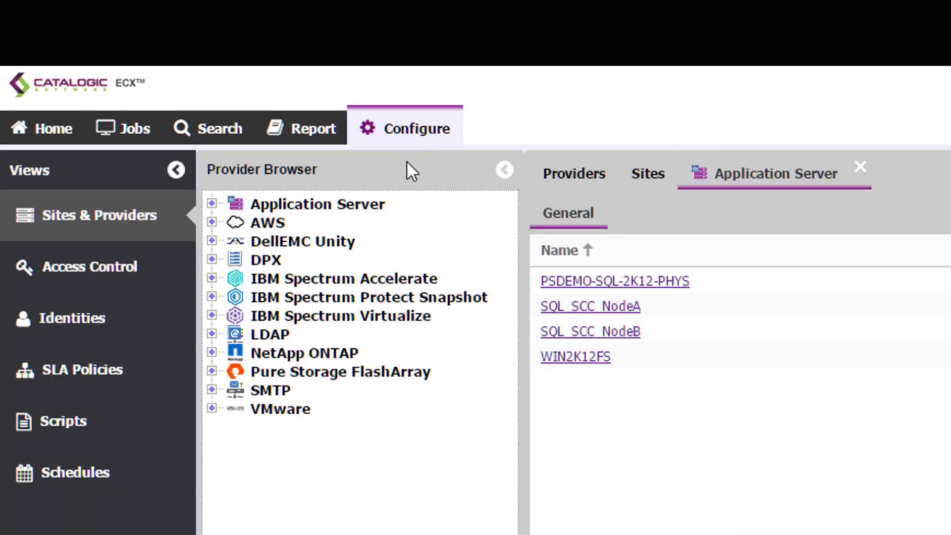
pyautogui.rightClick(365, 206)
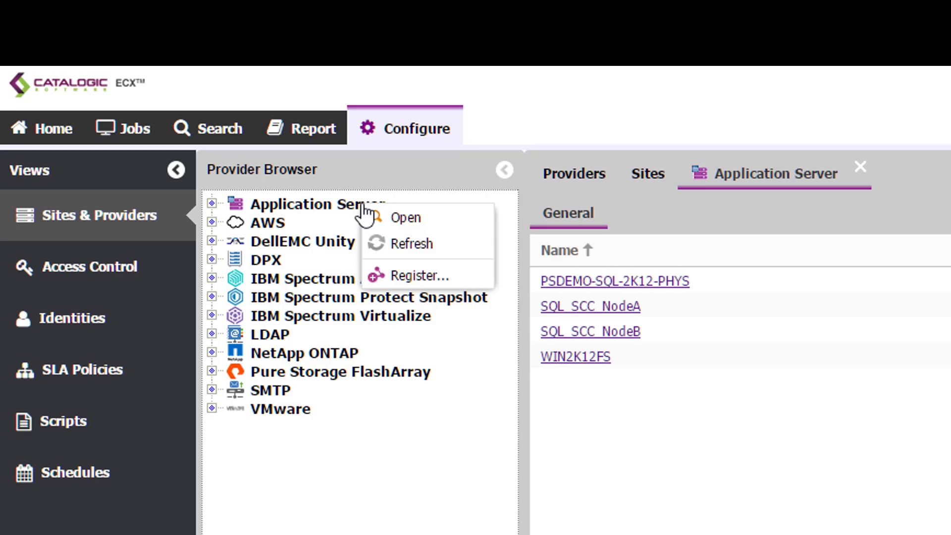
pyautogui.click(401, 276)
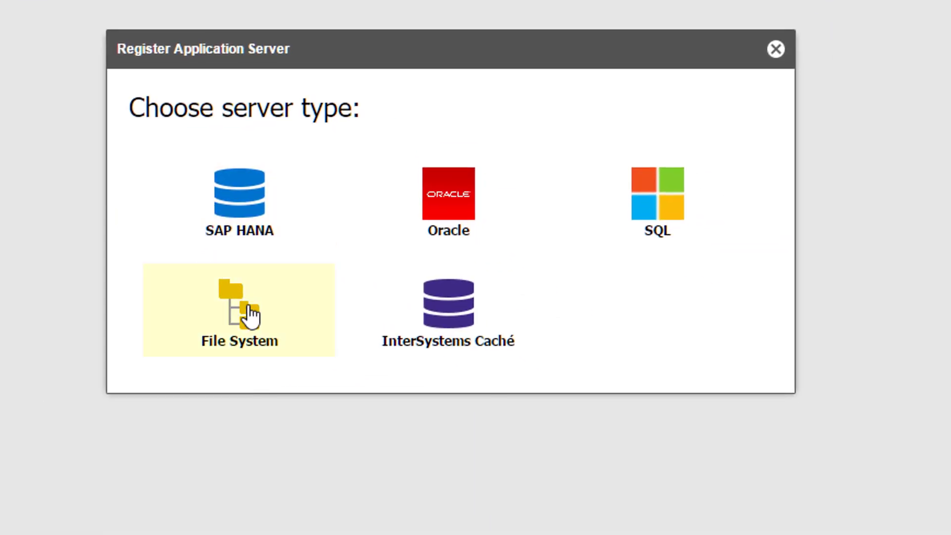
pyautogui.click(252, 316)
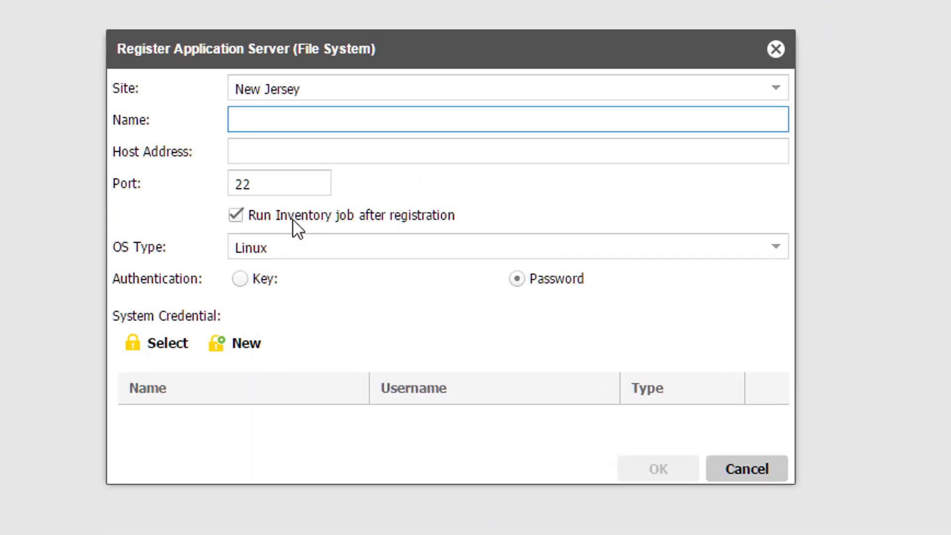
# Fill in the server registration with name WIN2K12FS, host address 10.1.100.32 and OS type Windows
pyautogui.write('WIN2K12F')
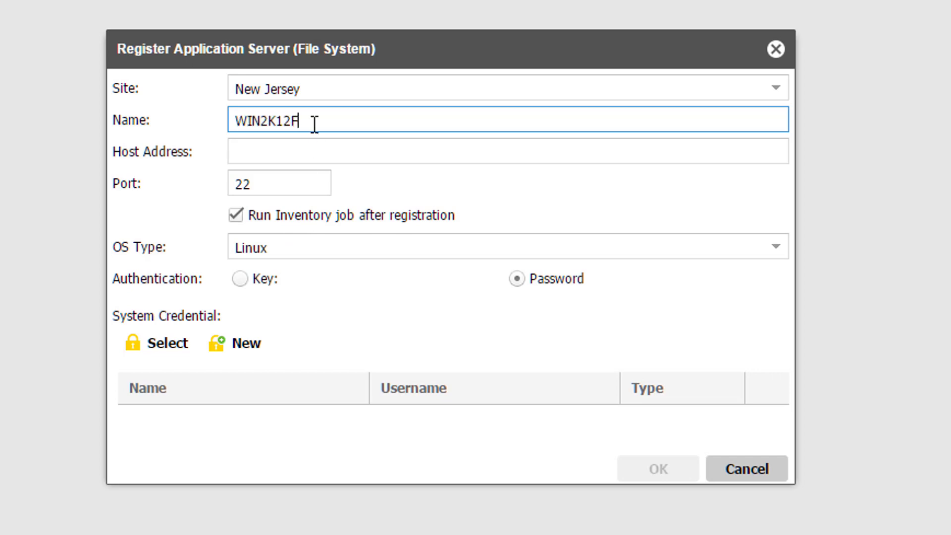
pyautogui.write('S')
pyautogui.press('Tab')
pyautogui.write('10.1.100.3')
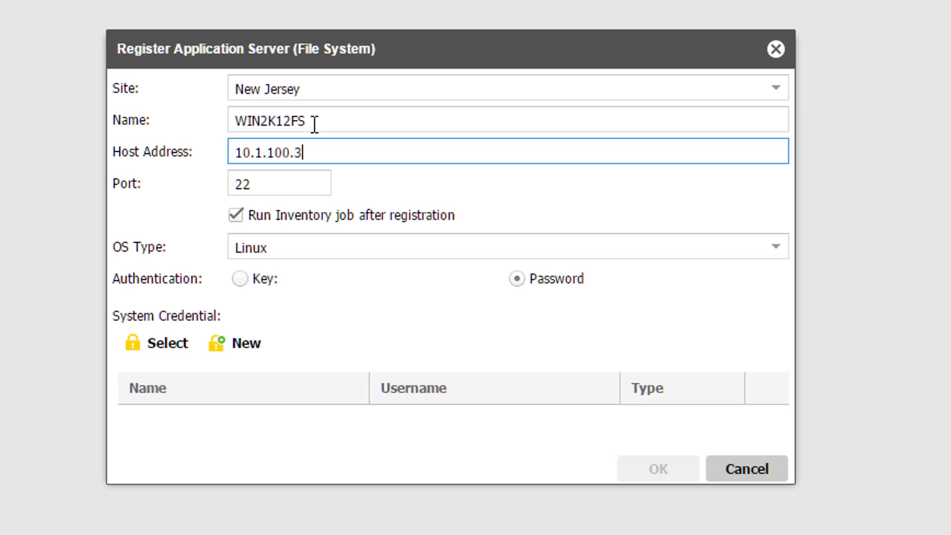
pyautogui.write('2')
pyautogui.press('Tab')
pyautogui.press('Tab')
pyautogui.click(329, 240)
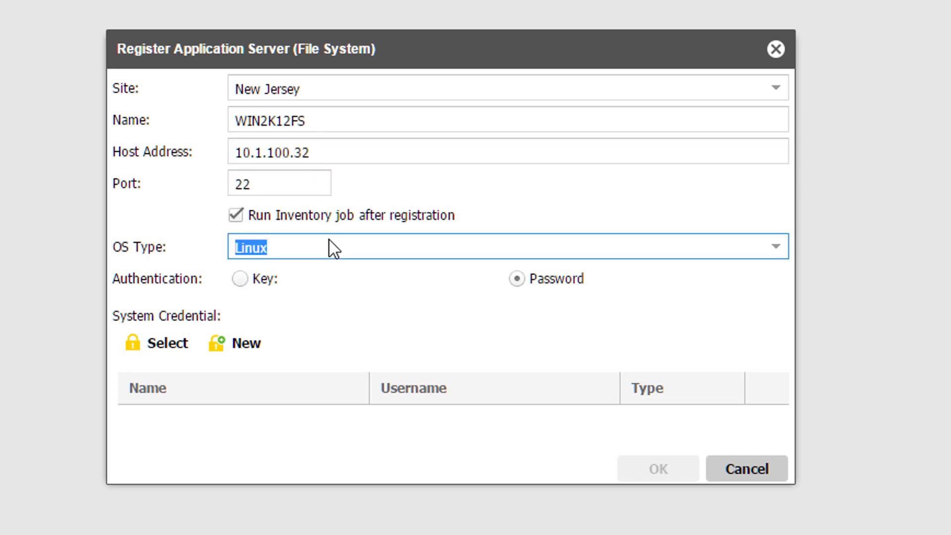
pyautogui.click(329, 239)
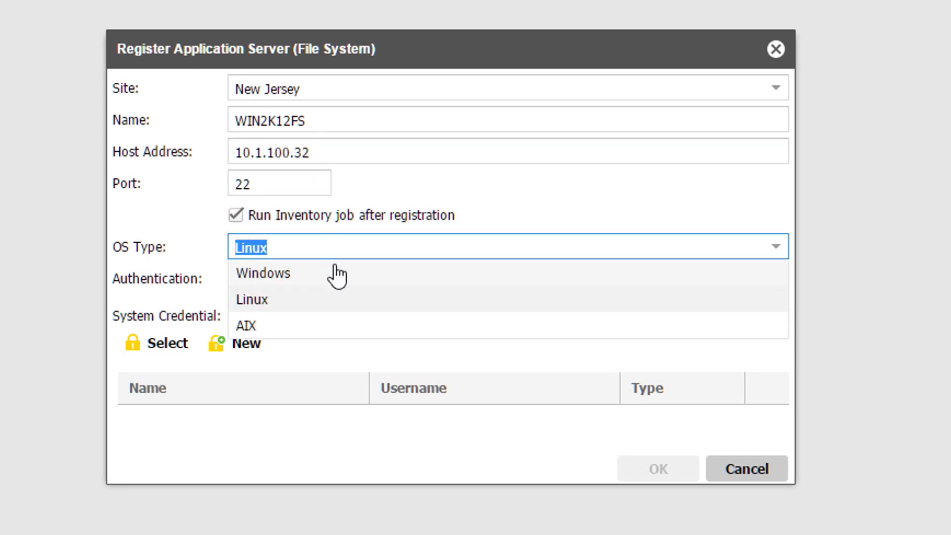
pyautogui.click(337, 276)
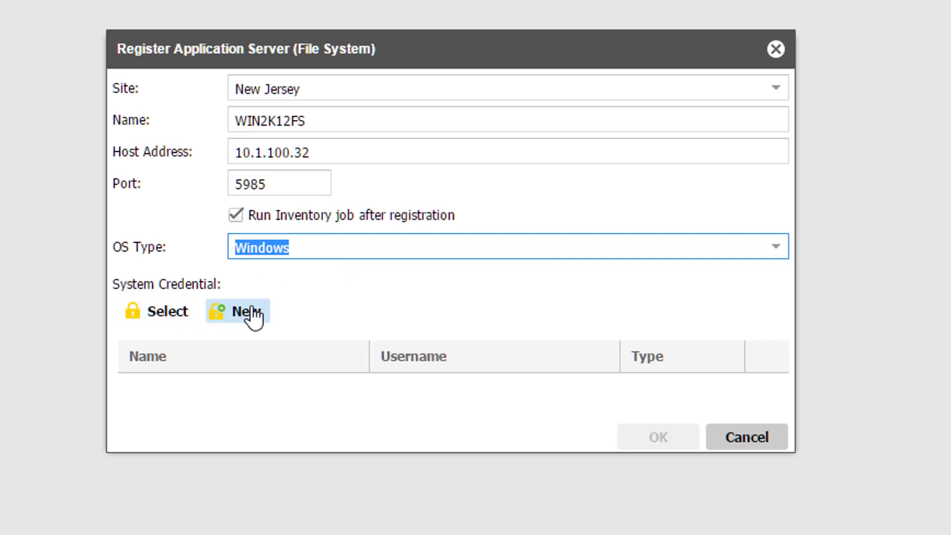
# Assign the existing Local administrator credential to the server registration and cancel the registration
pyautogui.click(174, 314)
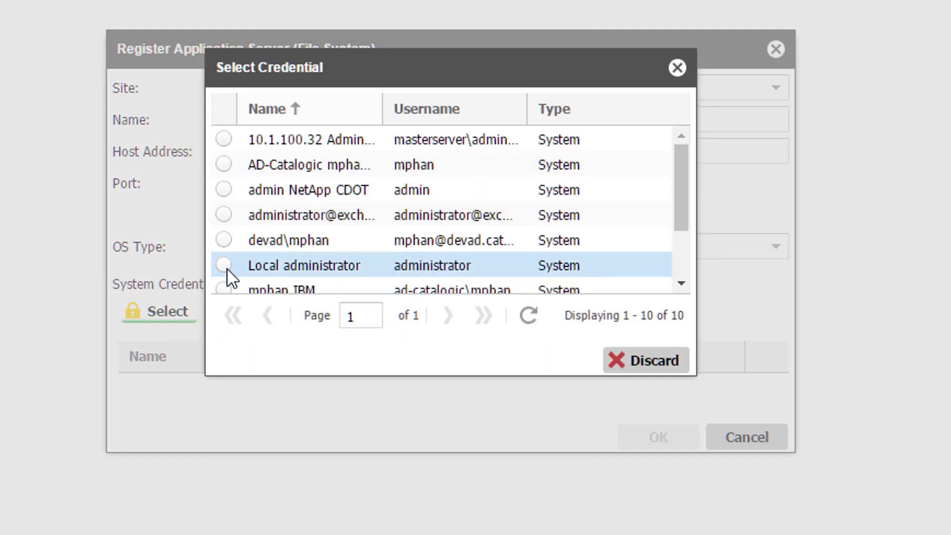
pyautogui.click(224, 265)
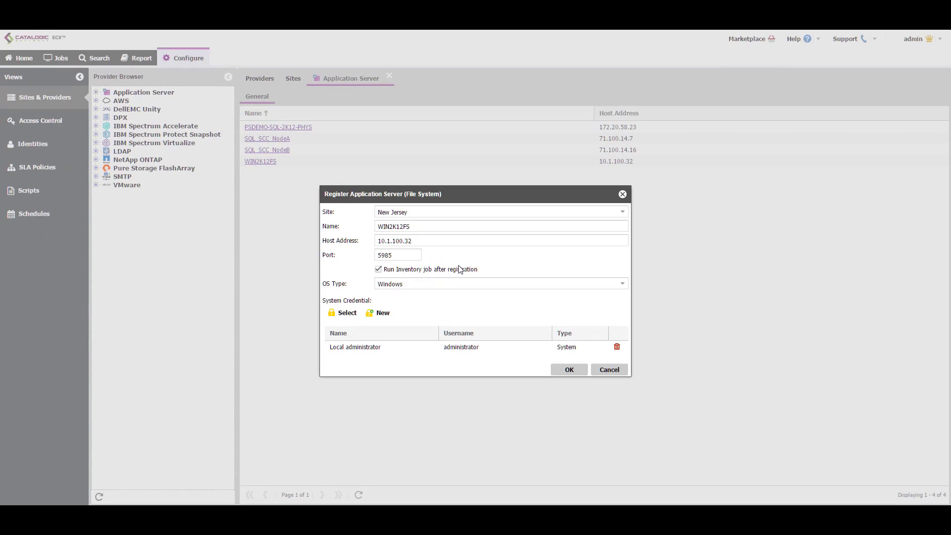
pyautogui.click(603, 370)
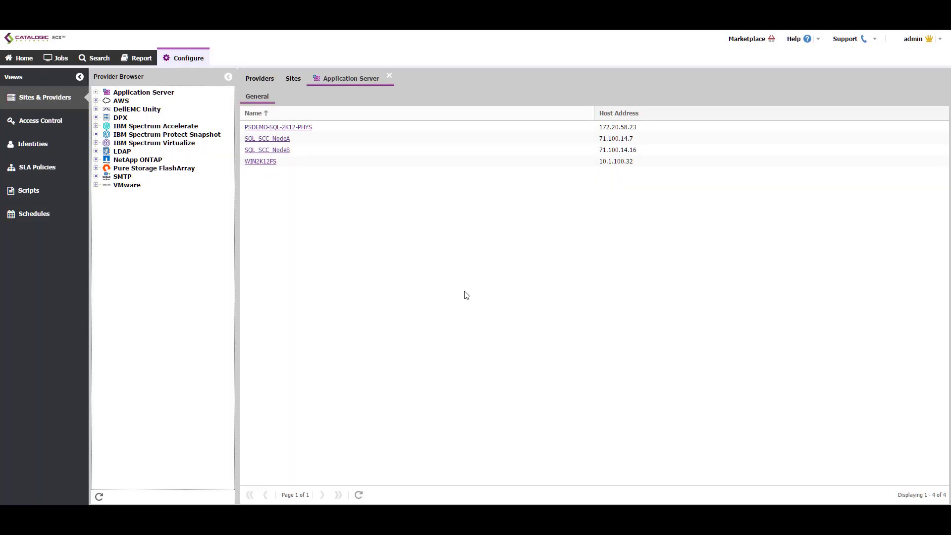
# Start a new File System backup job
pyautogui.click(60, 58)
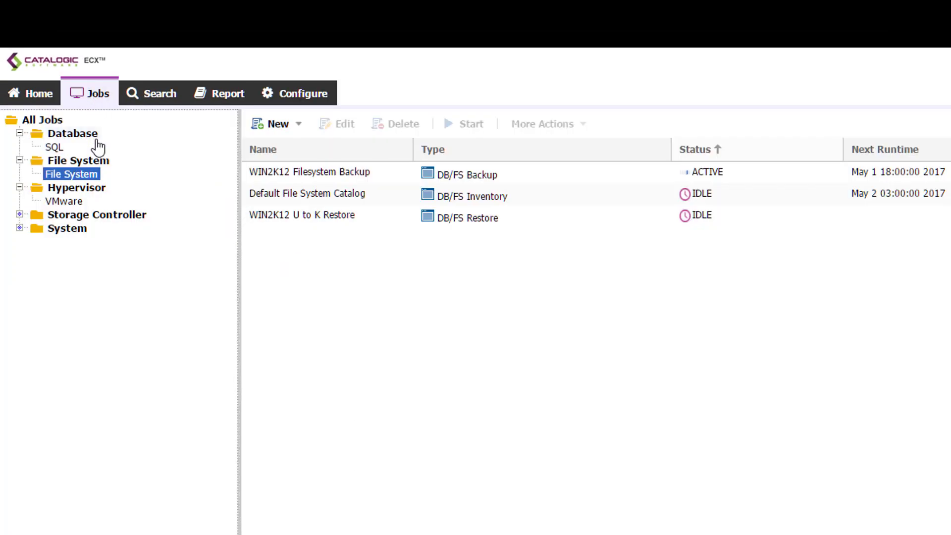
pyautogui.rightClick(89, 175)
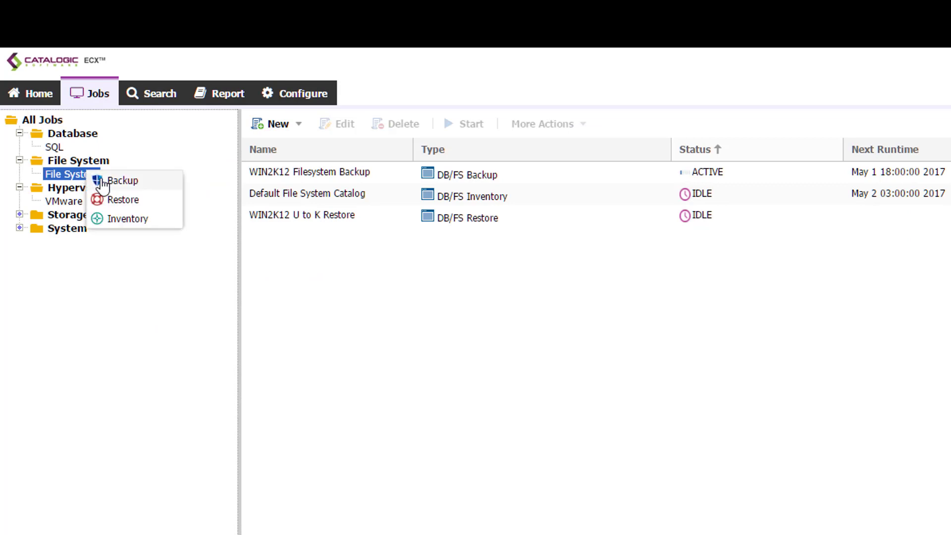
pyautogui.click(102, 171)
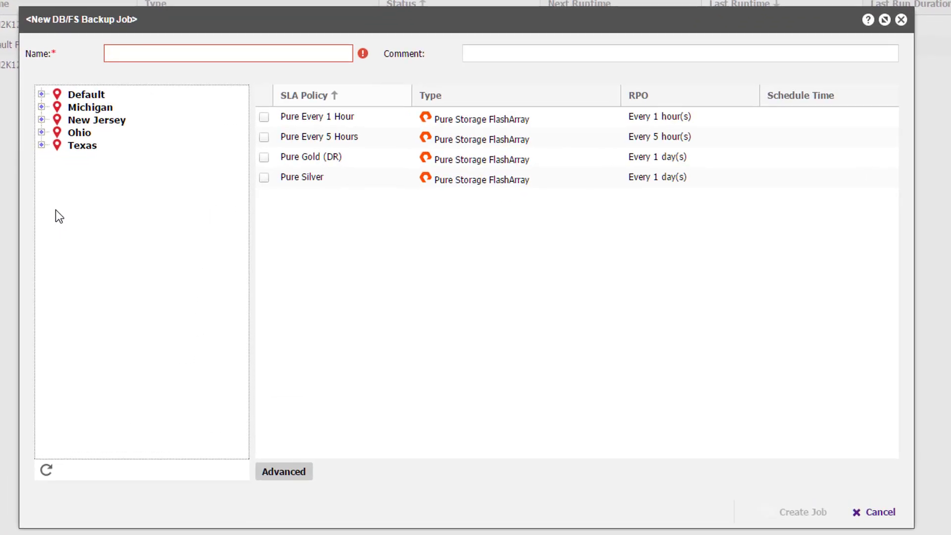
# Include the U: and V: volumes of WIN2K12FS at the New Jersey site in the backup job
pyautogui.click(41, 120)
pyautogui.click(53, 171)
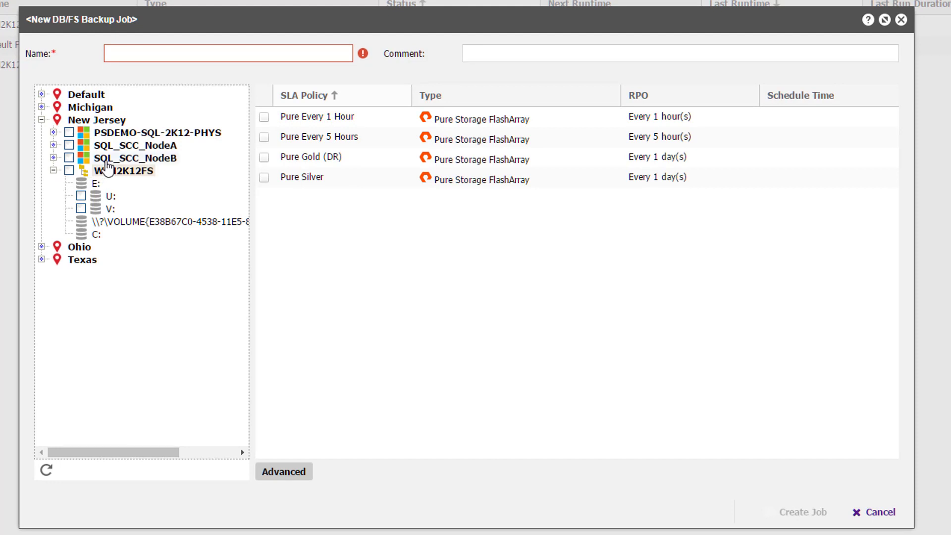
pyautogui.click(53, 133)
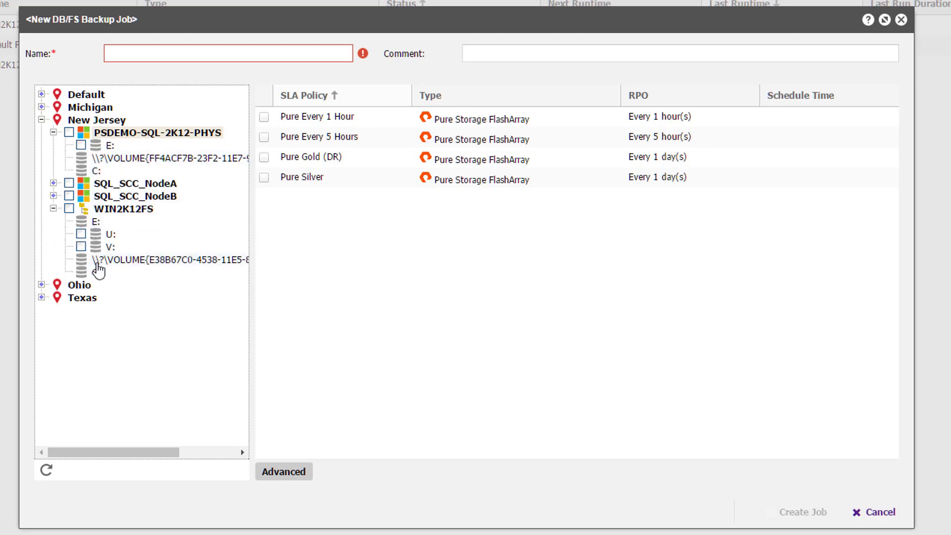
pyautogui.moveTo(99, 270)
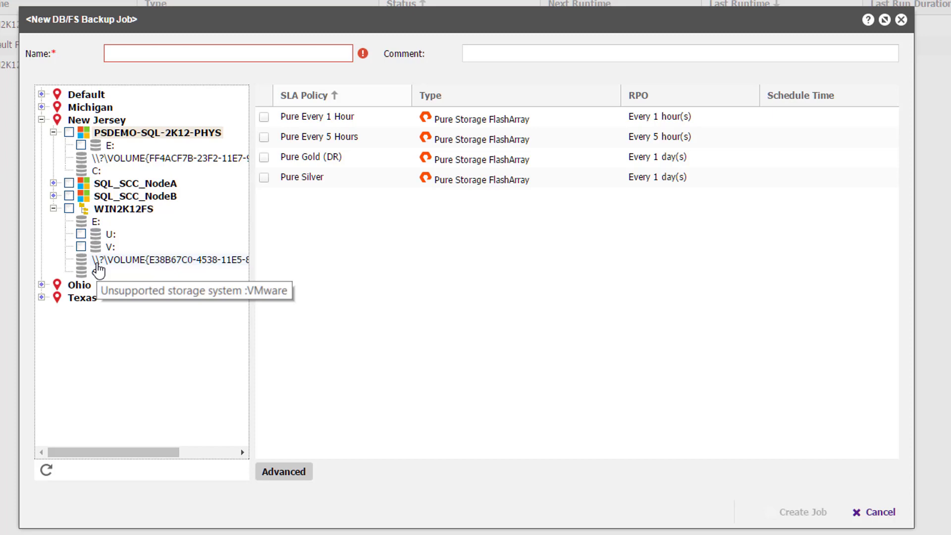
pyautogui.click(81, 235)
pyautogui.click(81, 246)
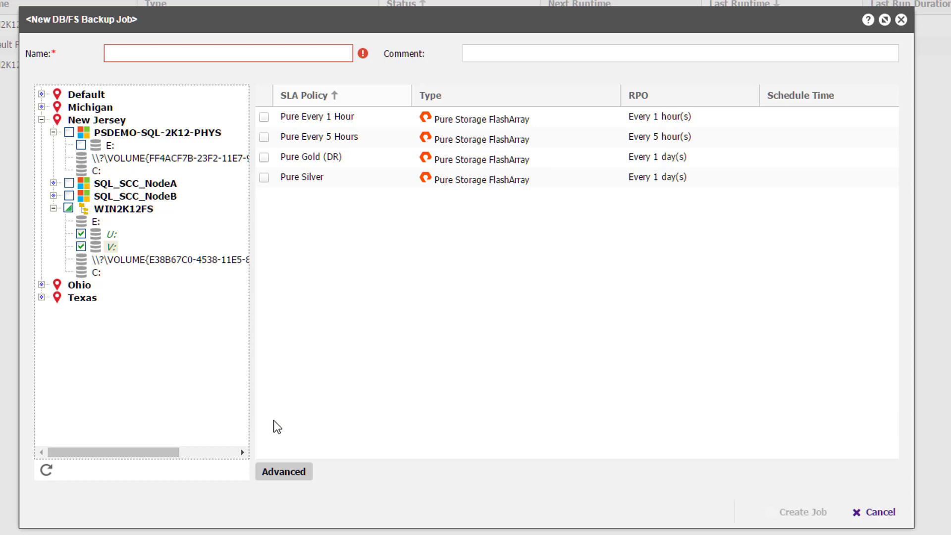
# In the job's advanced options, choose salutation-world.bat as both the job-level pre-script and post-script
pyautogui.click(286, 472)
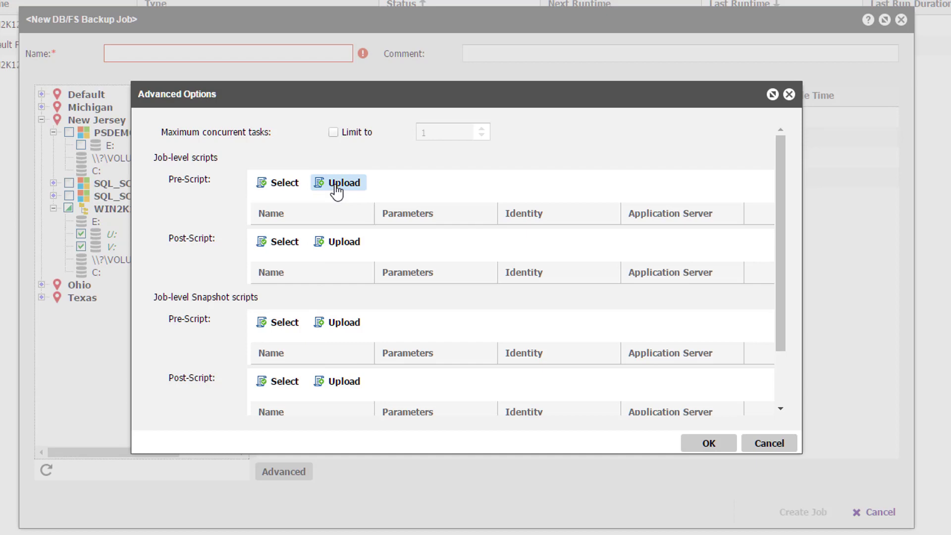
pyautogui.click(262, 190)
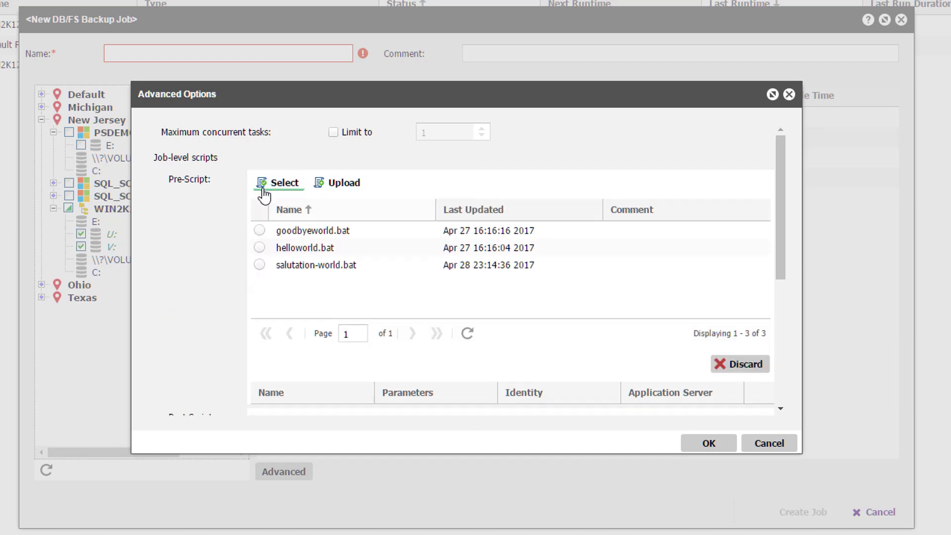
pyautogui.click(260, 269)
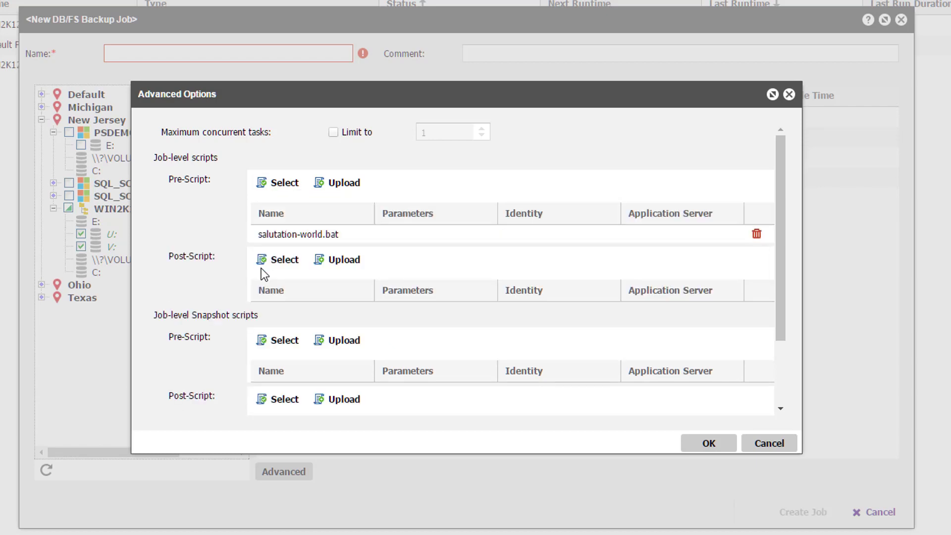
pyautogui.click(266, 267)
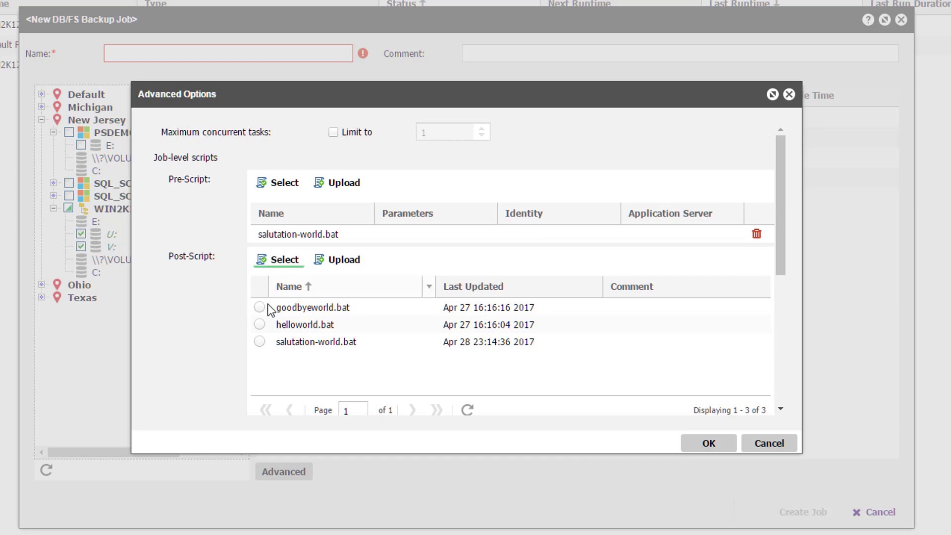
pyautogui.click(260, 342)
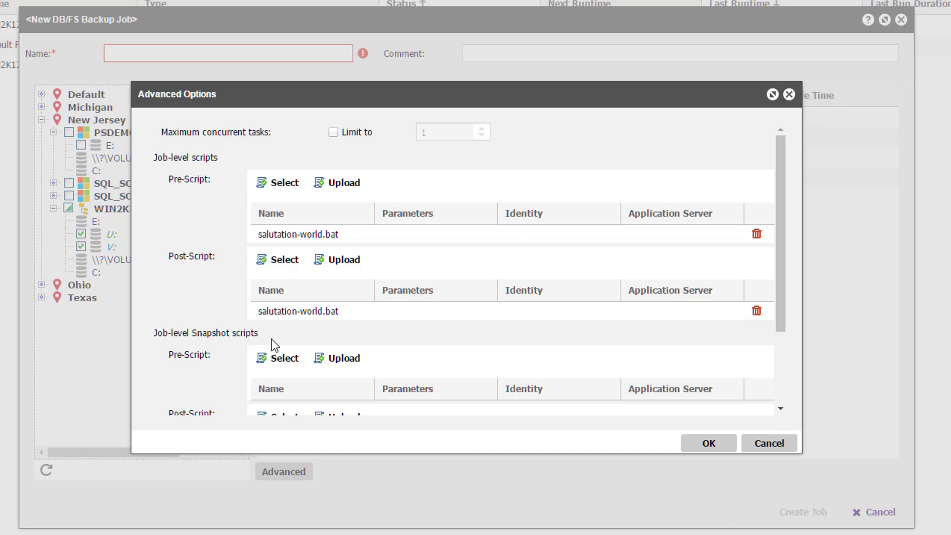
# Add the parameter Hello to the job-level pre-script
pyautogui.click(392, 239)
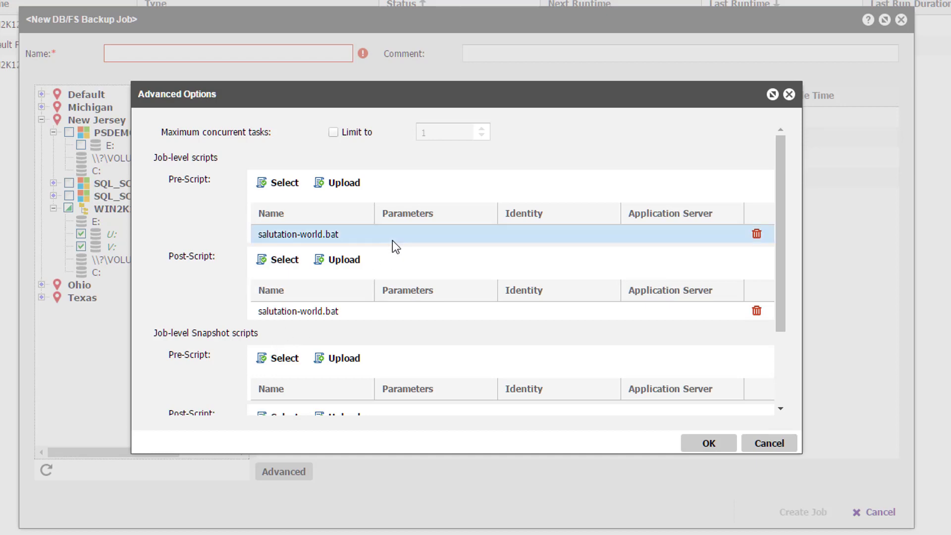
pyautogui.click(394, 235)
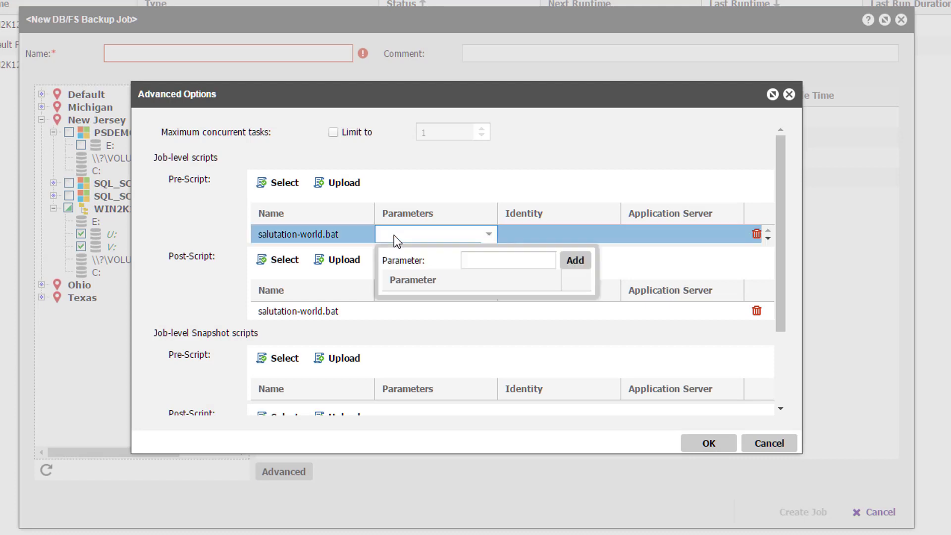
pyautogui.click(479, 261)
pyautogui.write('Hello')
pyautogui.click(564, 265)
pyautogui.click(445, 323)
# Add the parameter Goodbye to the job-level post-script
pyautogui.click(431, 310)
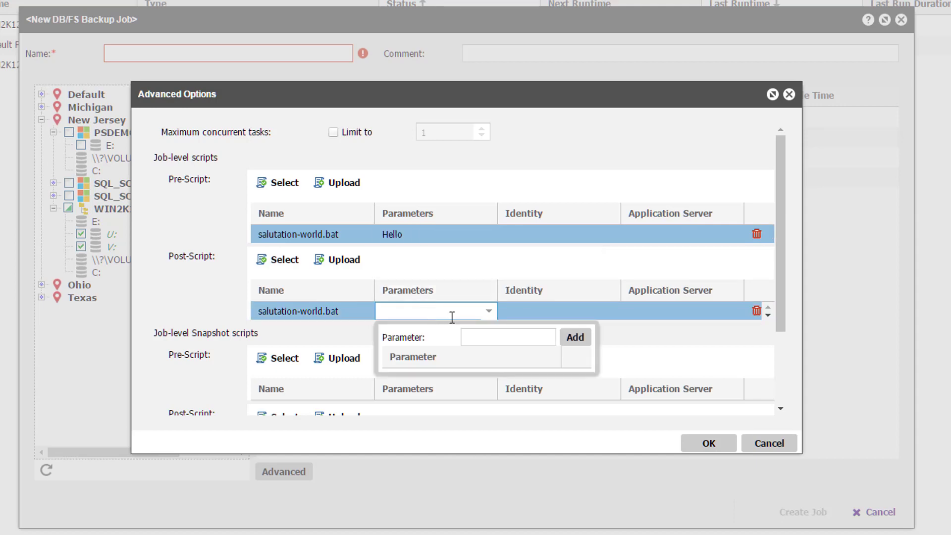
pyautogui.click(479, 338)
pyautogui.write('Goodbye')
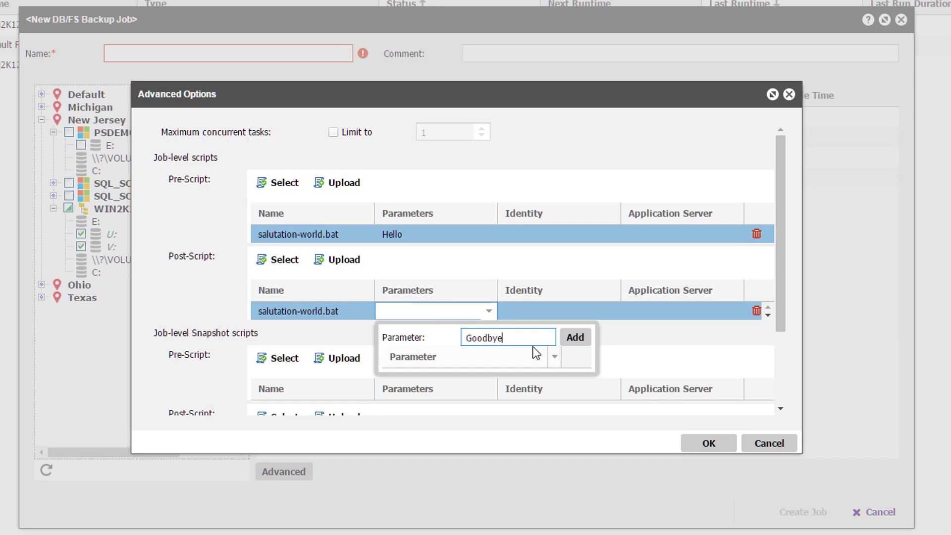
pyautogui.click(577, 338)
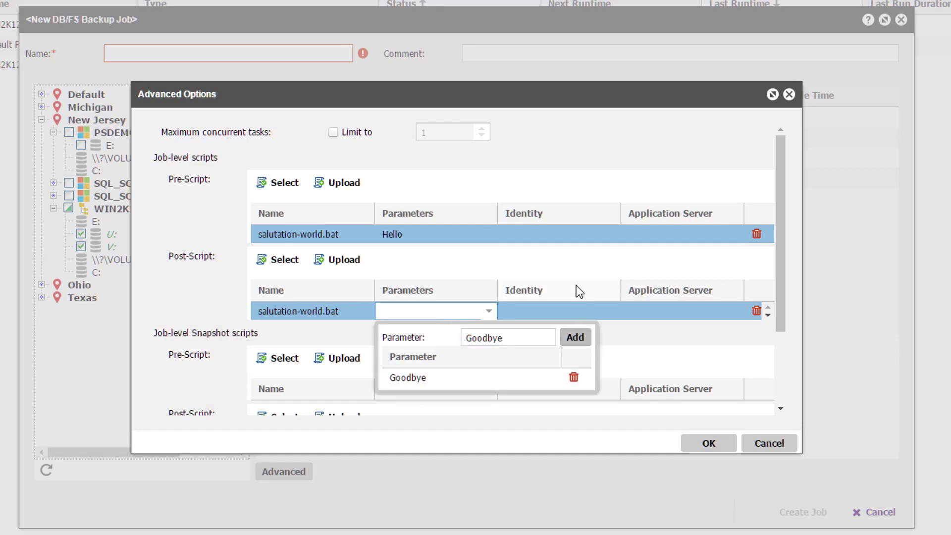
pyautogui.click(682, 361)
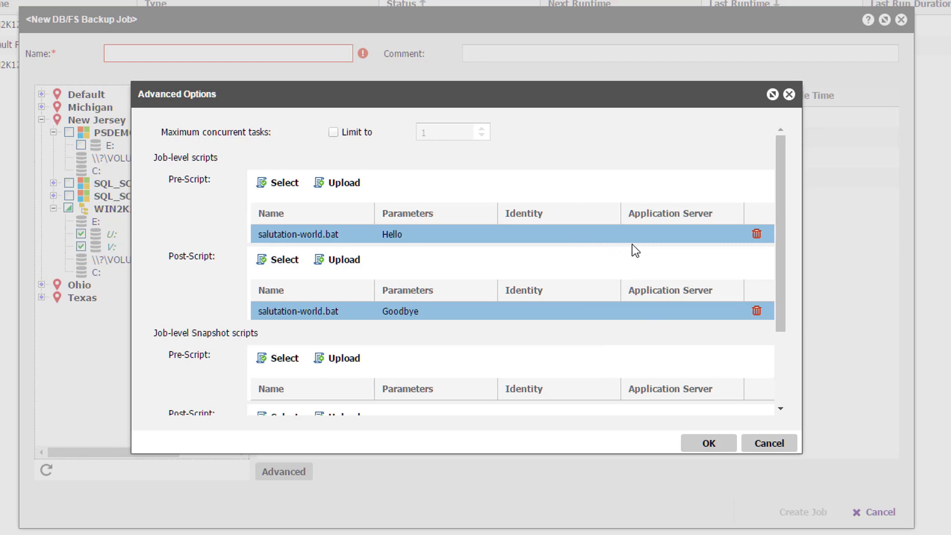
# Set the Local administrator credential as the identity for both the job-level pre-script and post-script
pyautogui.click(572, 239)
pyautogui.click(528, 182)
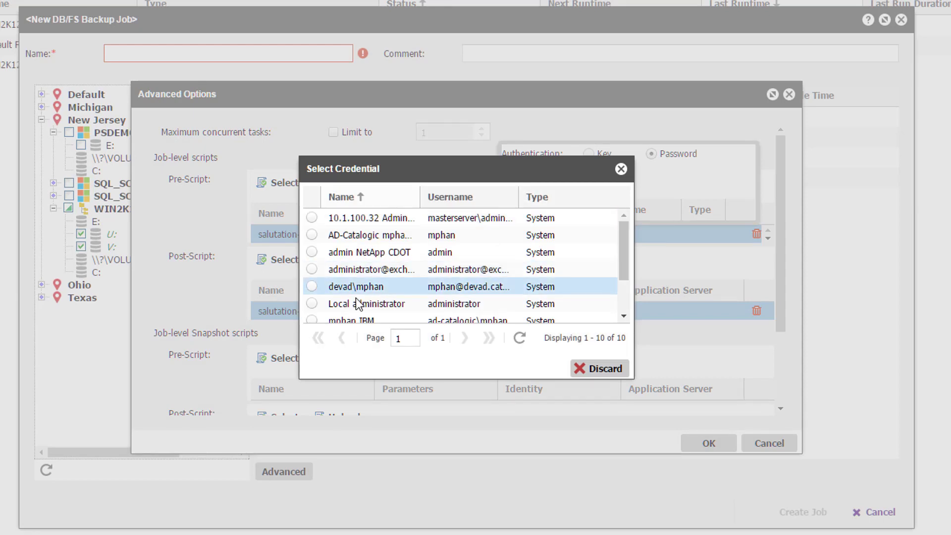
pyautogui.click(311, 303)
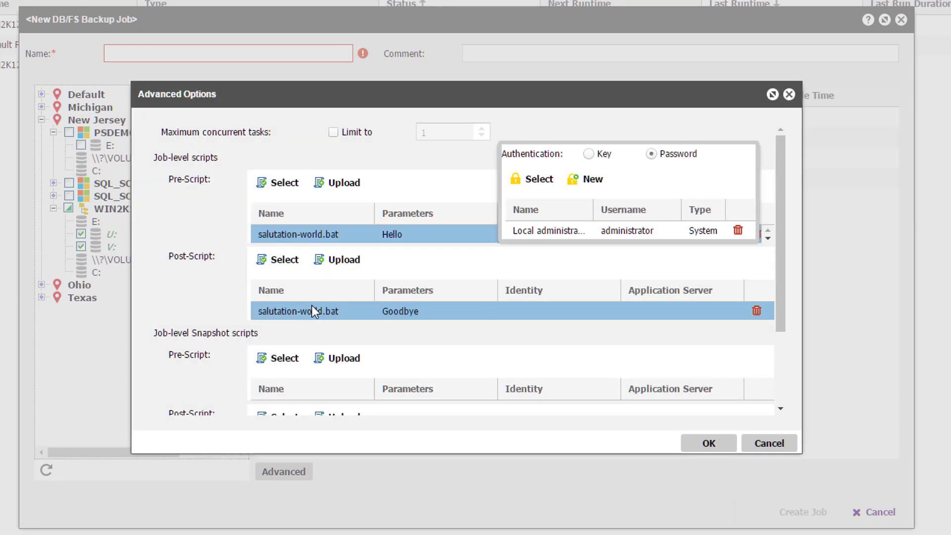
pyautogui.click(578, 311)
pyautogui.click(529, 260)
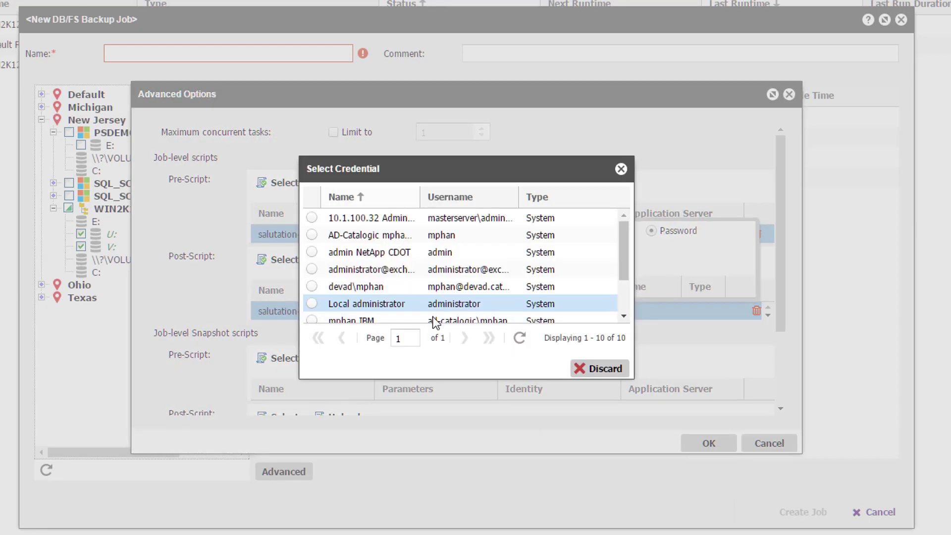
pyautogui.click(312, 303)
pyautogui.click(646, 333)
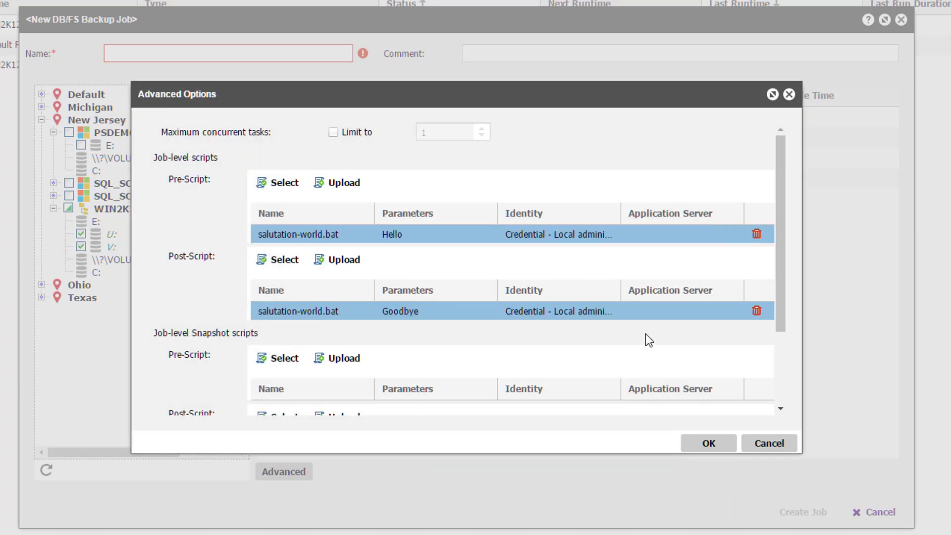
# Set WIN2K12FS as the application server for both the job-level pre-script and post-script, and accept the advanced options
pyautogui.click(706, 232)
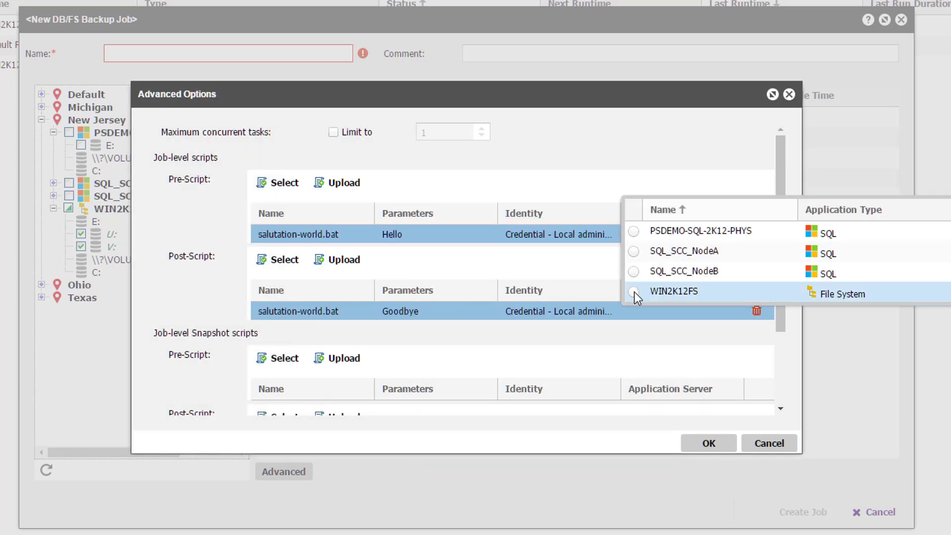
pyautogui.click(635, 292)
pyautogui.click(650, 316)
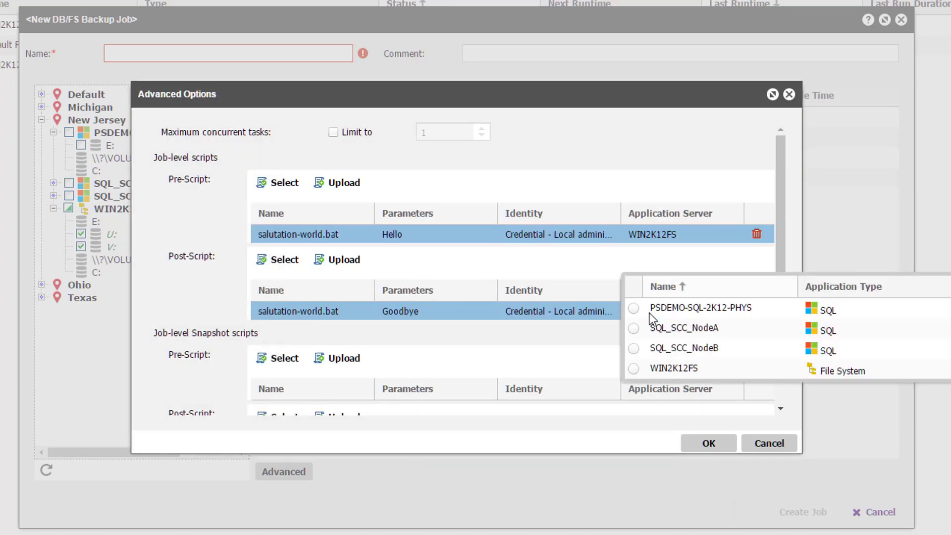
pyautogui.click(635, 369)
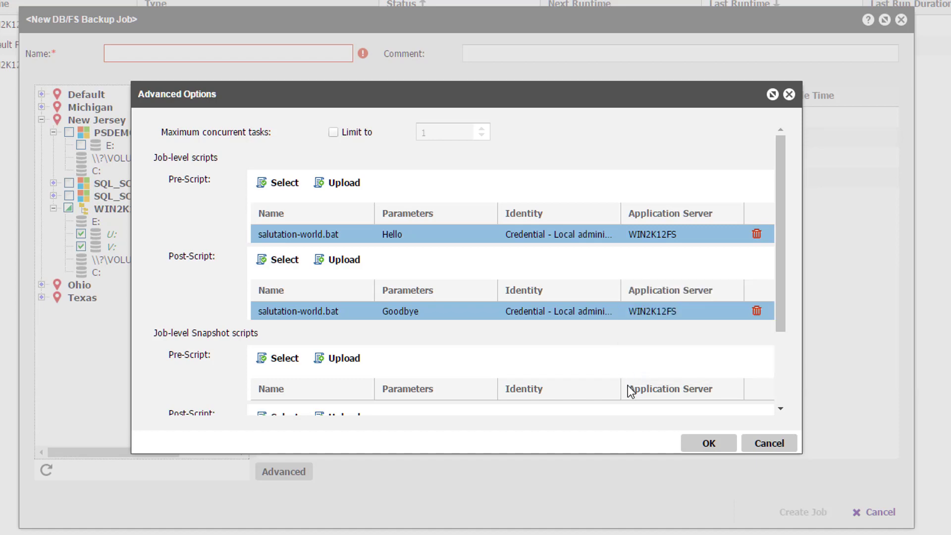
pyautogui.click(704, 444)
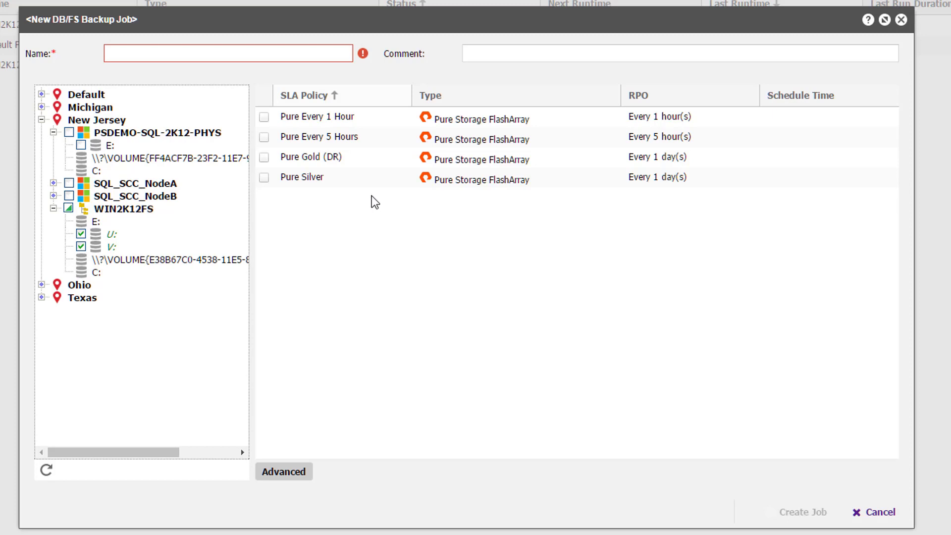
# Assign the Pure Every 1 Hour SLA policy to the backup job and name the job WIN2K12FS
pyautogui.click(264, 118)
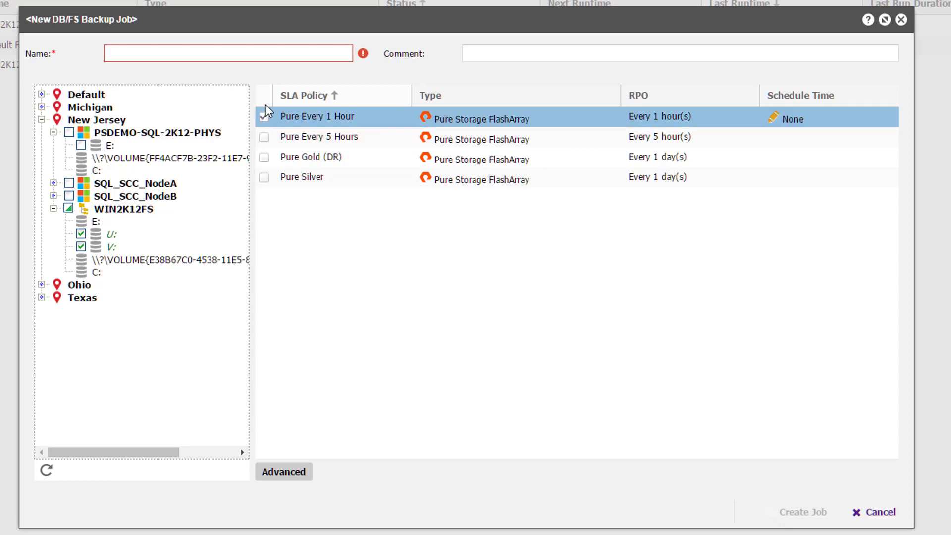
pyautogui.click(256, 55)
pyautogui.write('WIN2K12')
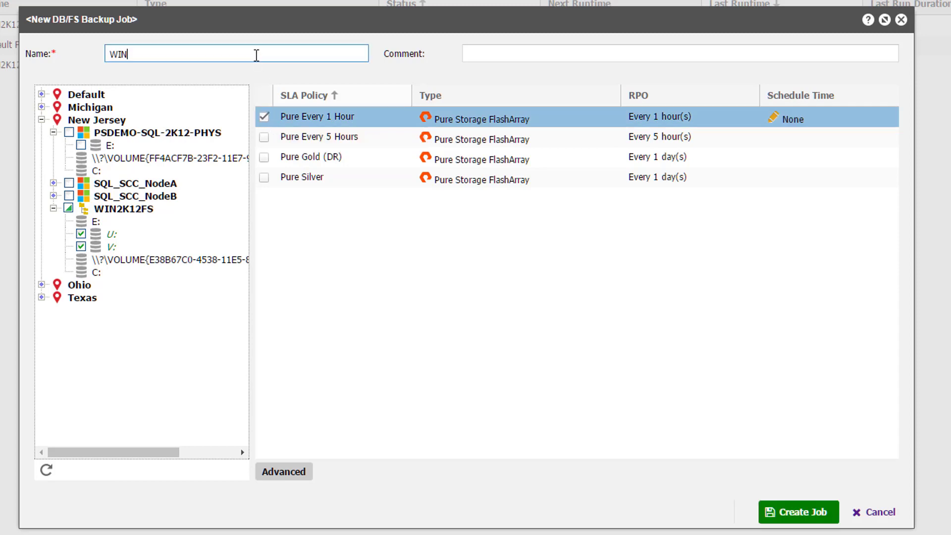
pyautogui.write('FS')
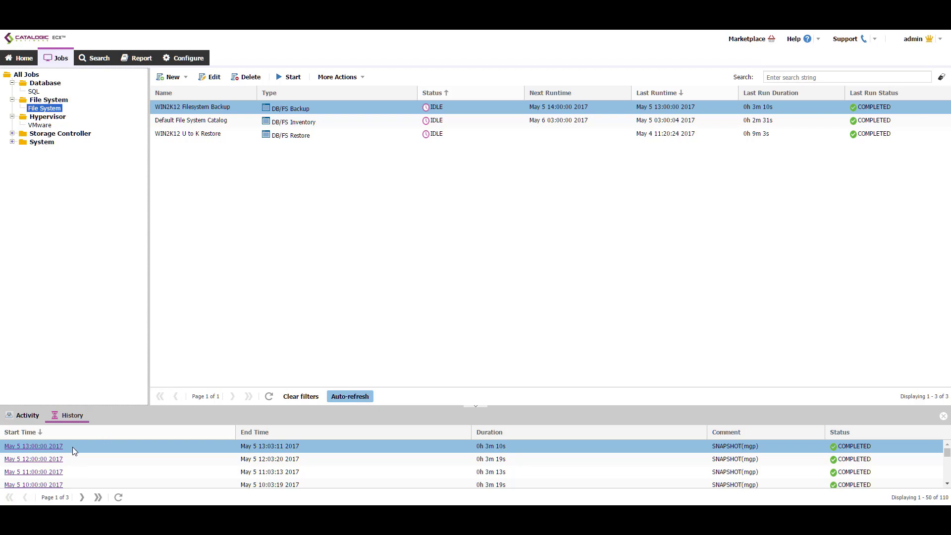
# Open the May 5 13:00:00 2017 run of WIN2K12 Filesystem Backup and review its script, snapshot and protection tasks
pyautogui.click(39, 448)
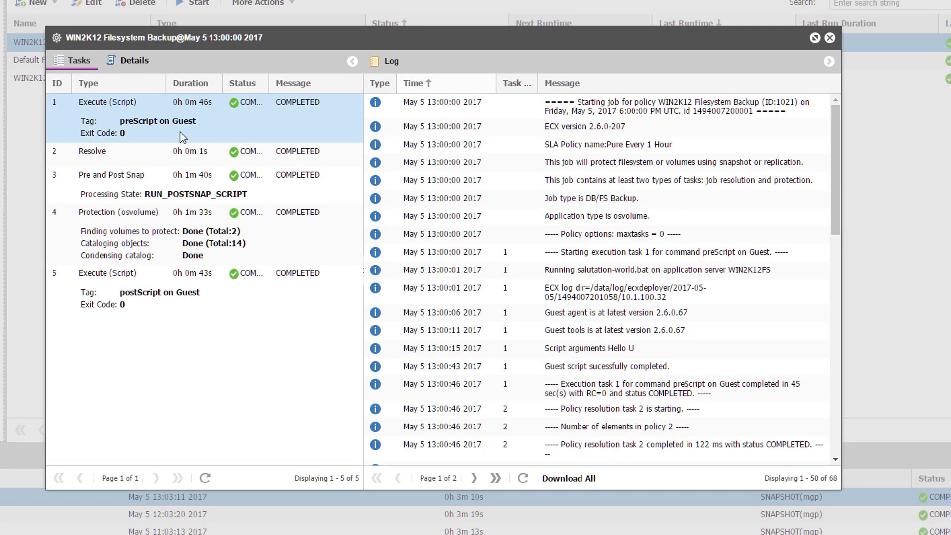
pyautogui.moveTo(182, 158)
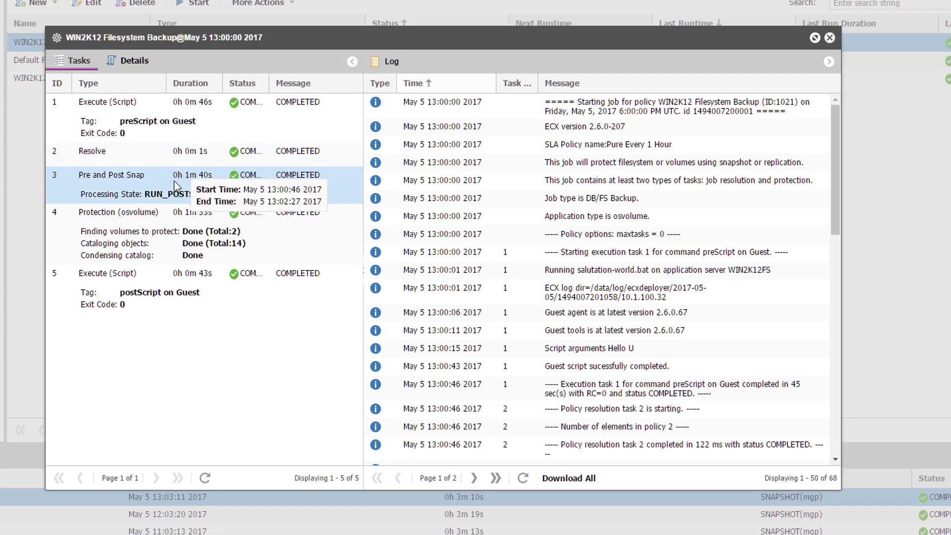
pyautogui.moveTo(171, 214)
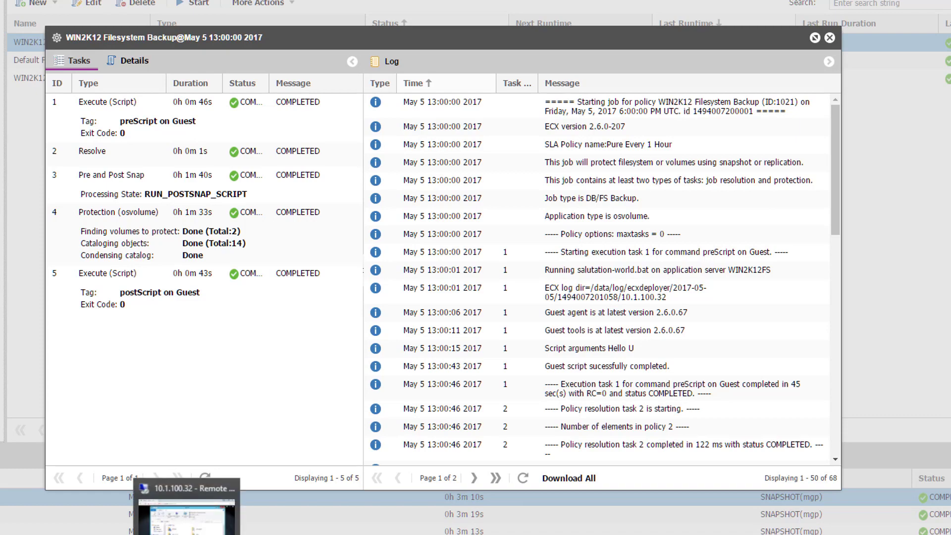
# Switch to the remote desktop of the file server and inspect the Hello and Goodbye text files on the FS (U:) drive
pyautogui.click(187, 525)
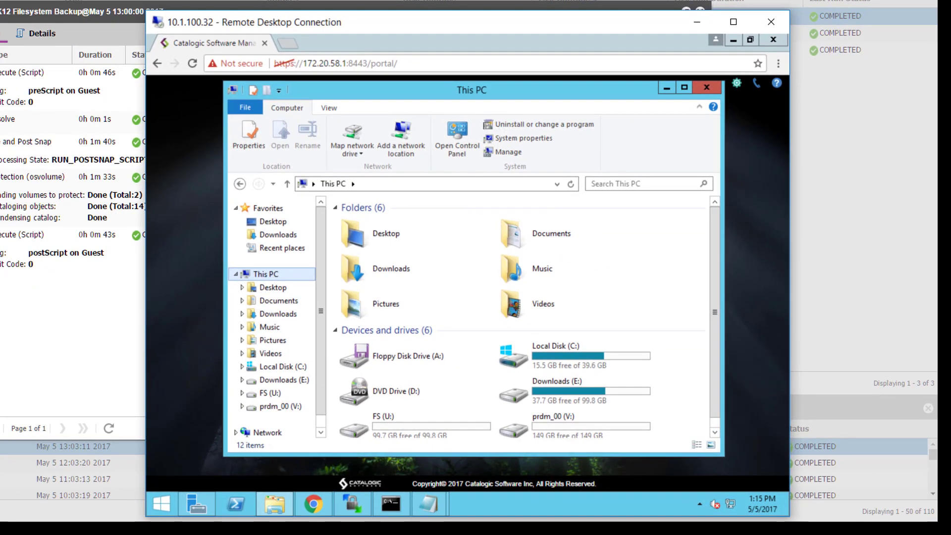
pyautogui.doubleClick(439, 421)
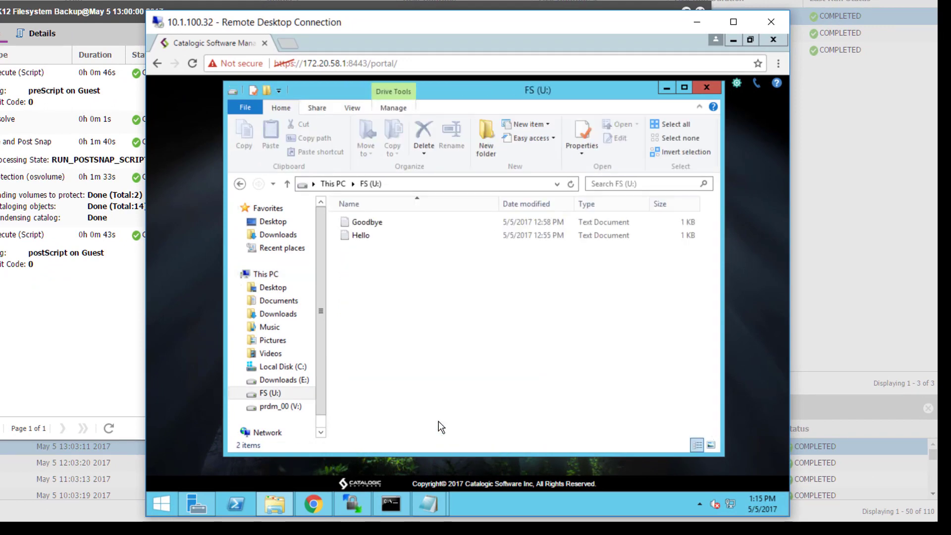
pyautogui.click(366, 236)
pyautogui.doubleClick(367, 237)
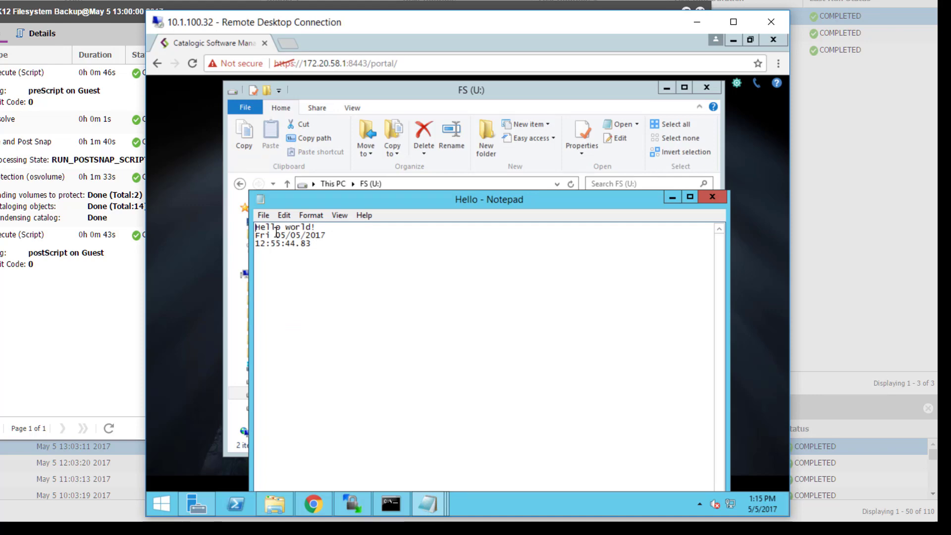
pyautogui.click(718, 197)
pyautogui.click(405, 224)
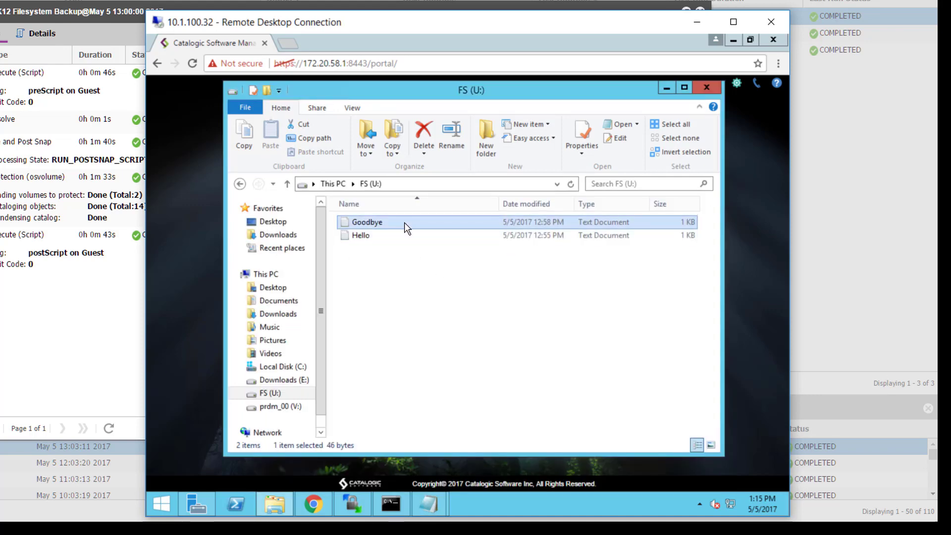
pyautogui.doubleClick(404, 222)
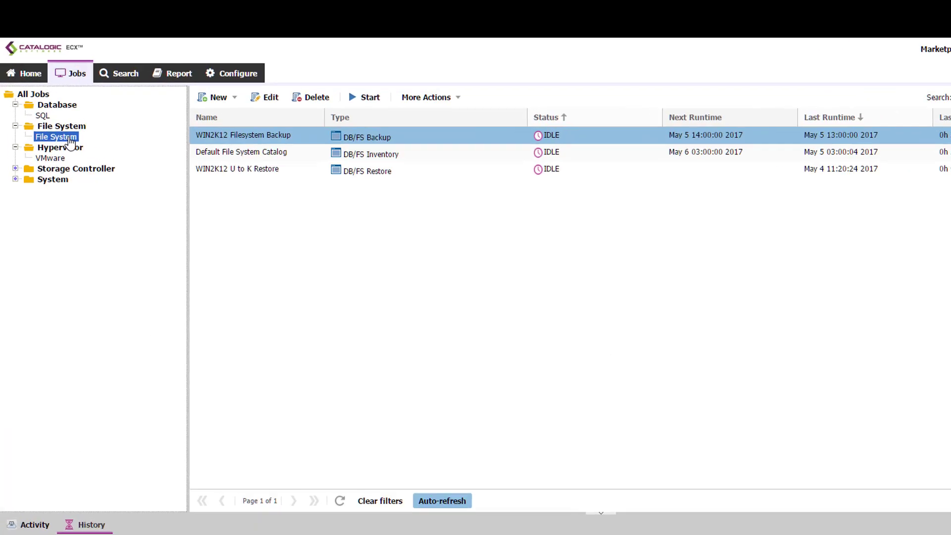
# Start a file system restore job from the Instant Disk Restore template with New Jersey's WIN2K12FS volume U: as source
pyautogui.rightClick(101, 204)
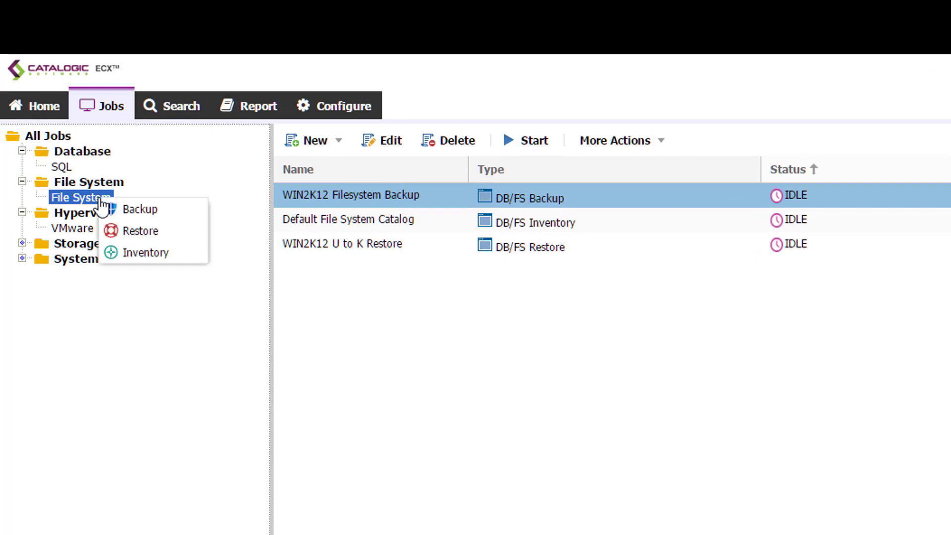
pyautogui.click(115, 231)
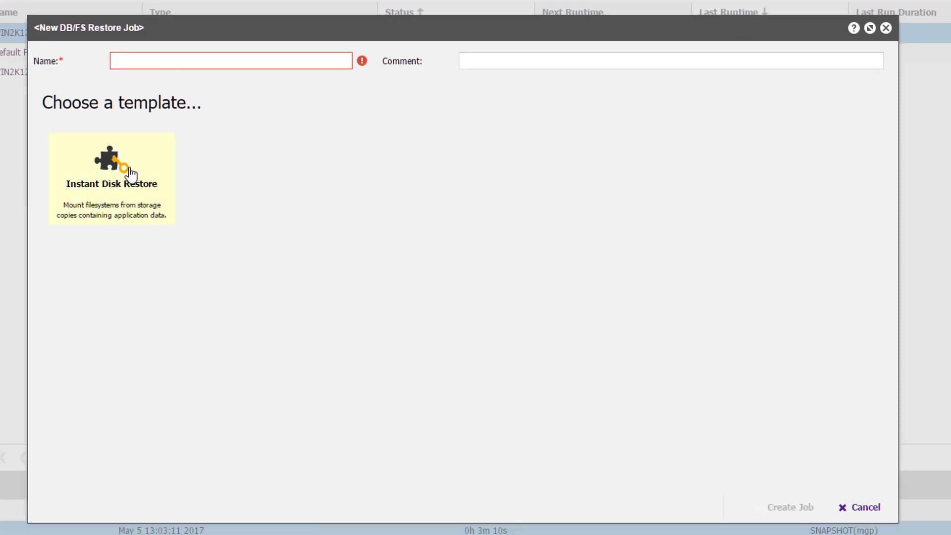
pyautogui.click(130, 174)
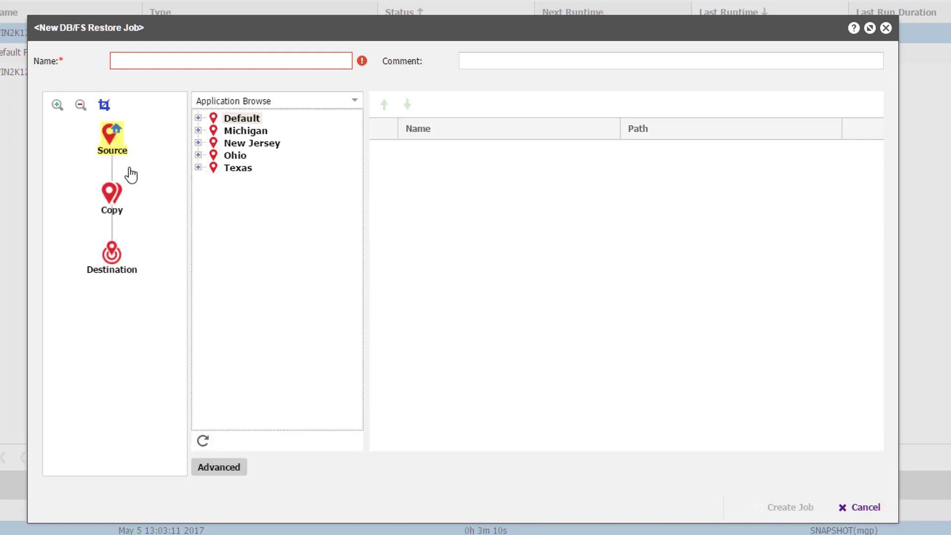
pyautogui.click(197, 142)
pyautogui.click(210, 155)
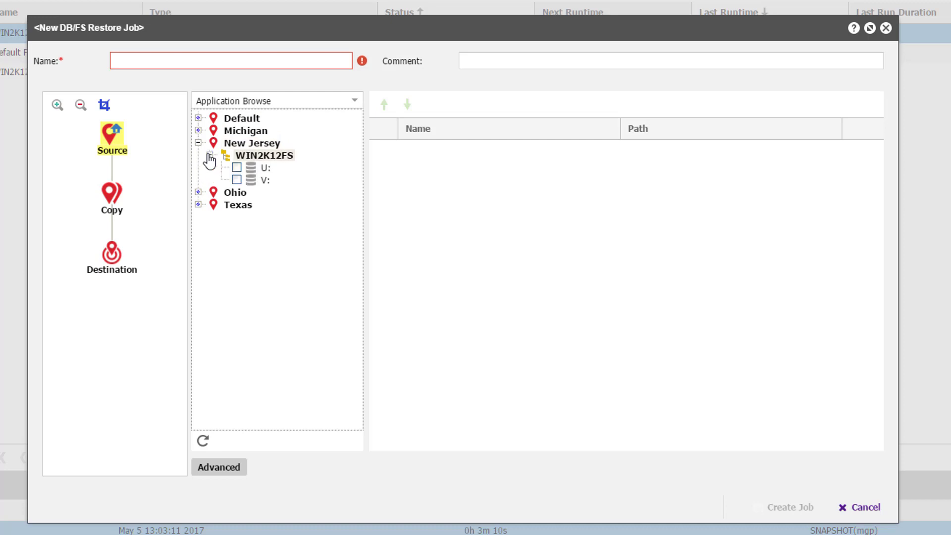
pyautogui.click(236, 167)
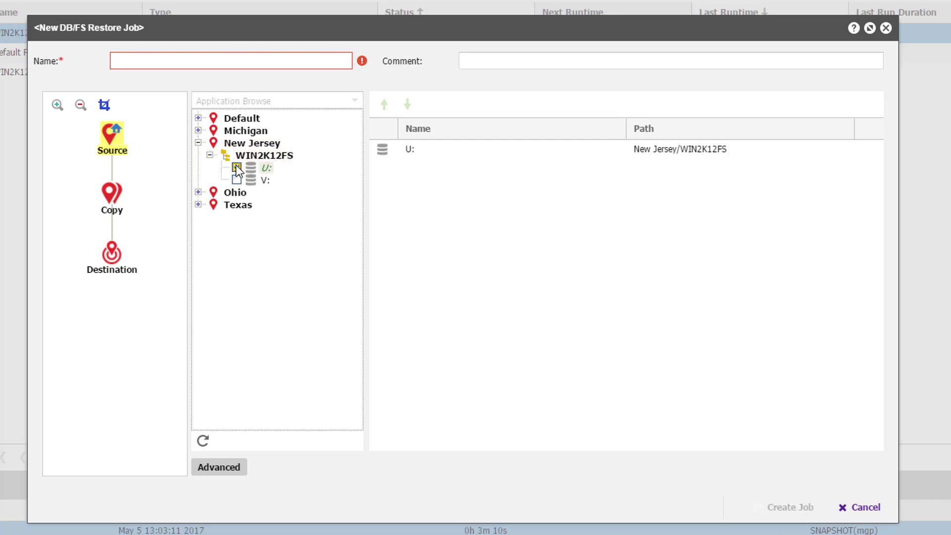
# Use the New Jersey copy of volume U:, browse its specific versions, and keep the version at Use Latest
pyautogui.click(112, 197)
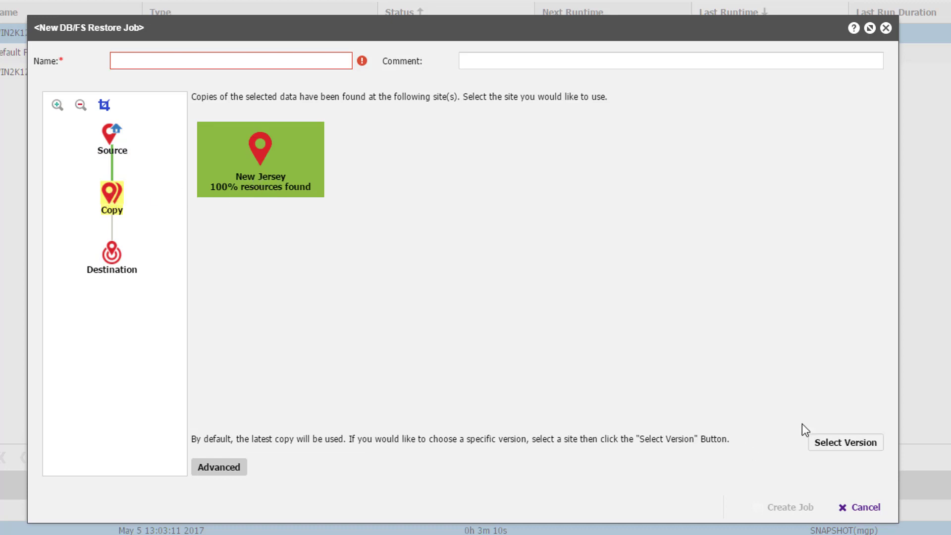
pyautogui.click(841, 443)
pyautogui.click(728, 159)
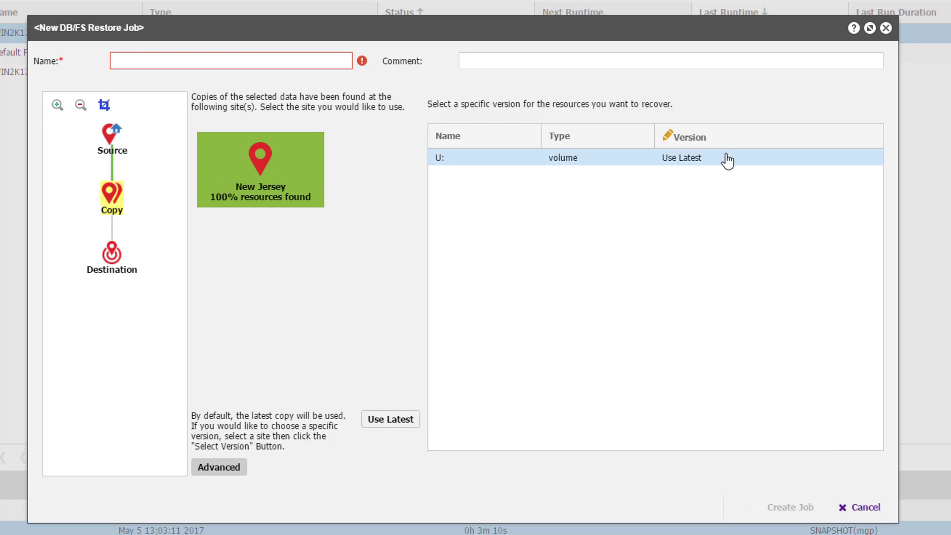
pyautogui.click(732, 165)
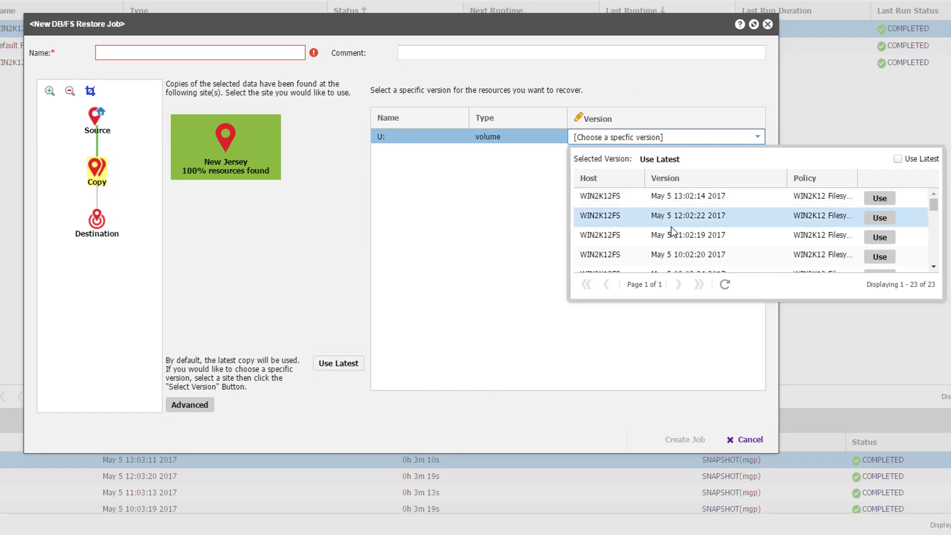
pyautogui.click(486, 263)
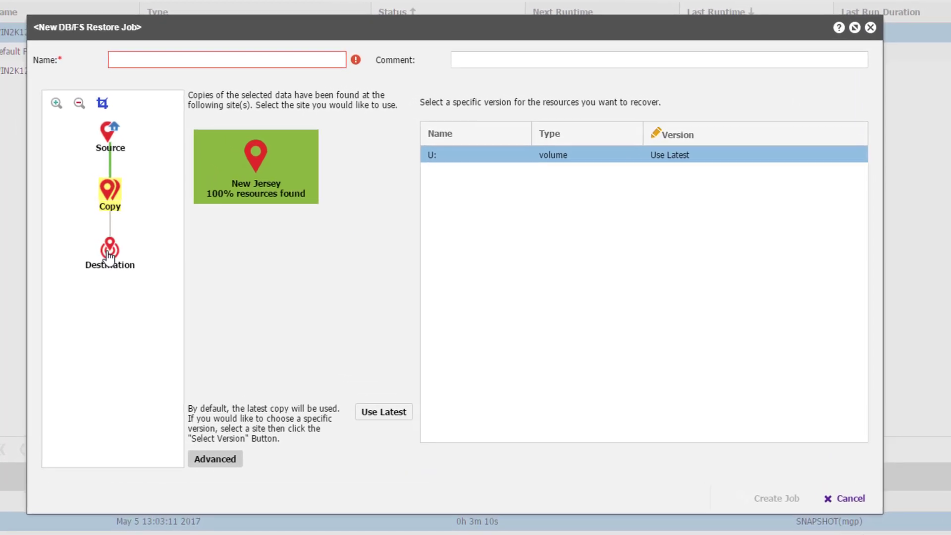
# Set New Jersey's WIN2K12FS as the restore destination and map volume U: to the new mount point K:
pyautogui.click(109, 253)
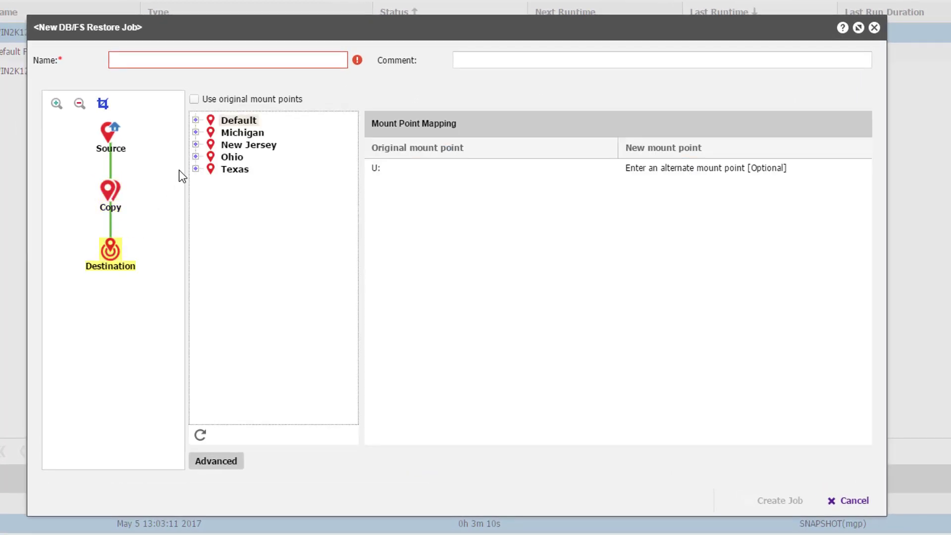
pyautogui.click(196, 144)
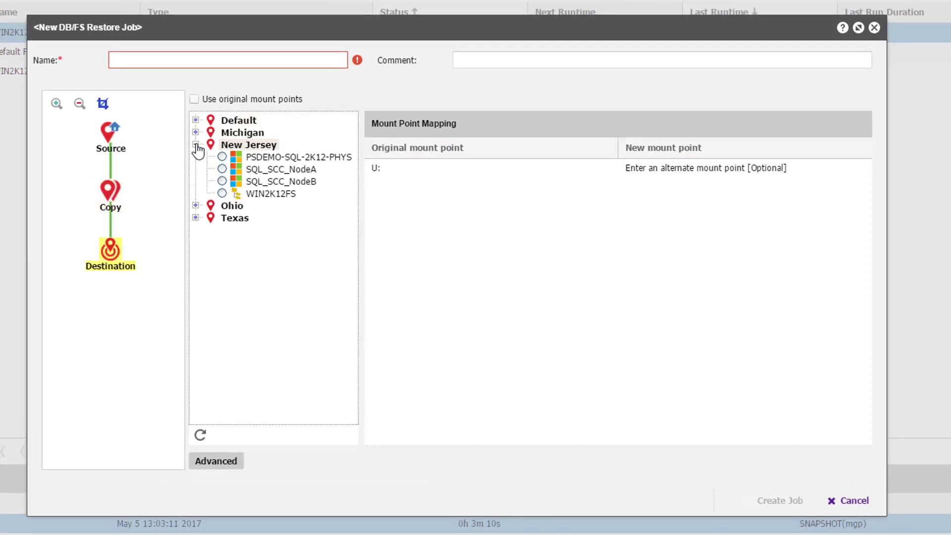
pyautogui.click(223, 195)
pyautogui.click(653, 174)
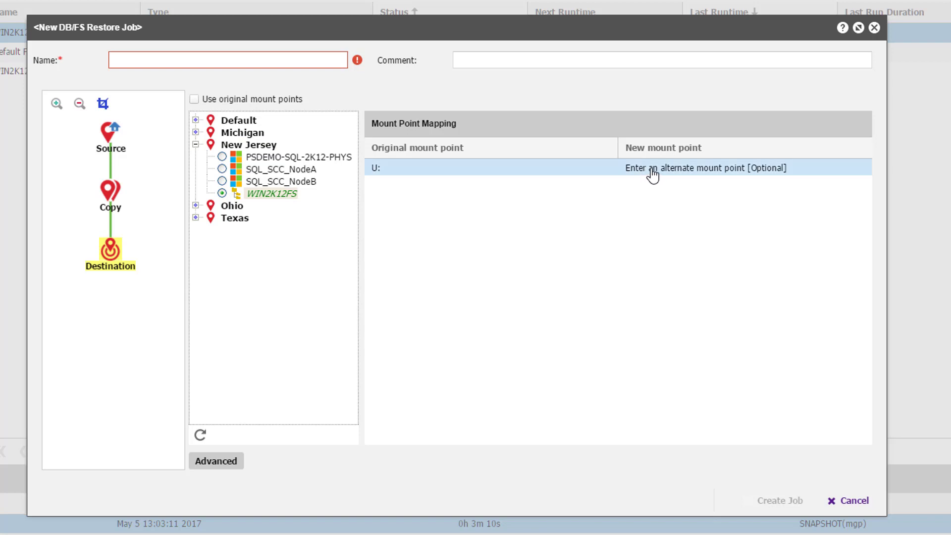
pyautogui.click(653, 175)
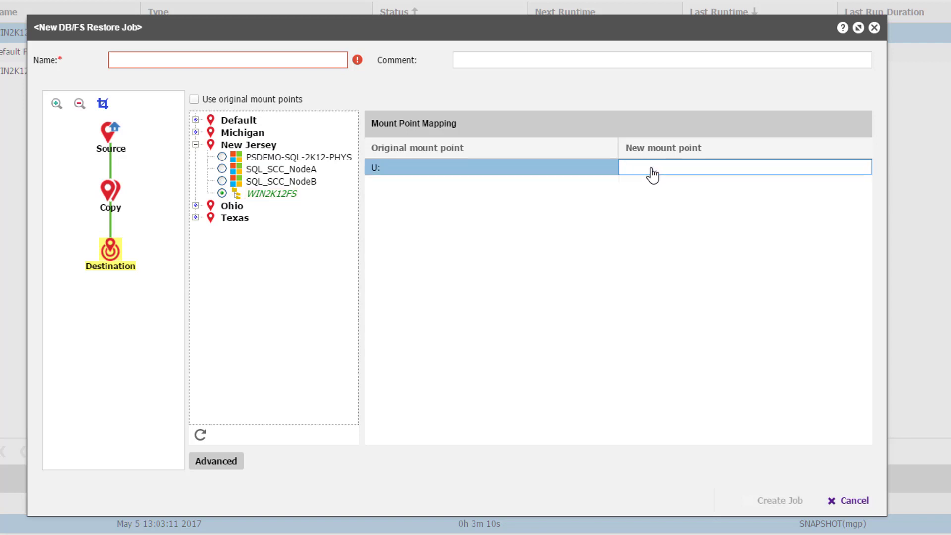
pyautogui.write('K:')
# Name the restore job WIN2K12FS U to K Restore and create it
pyautogui.click(251, 63)
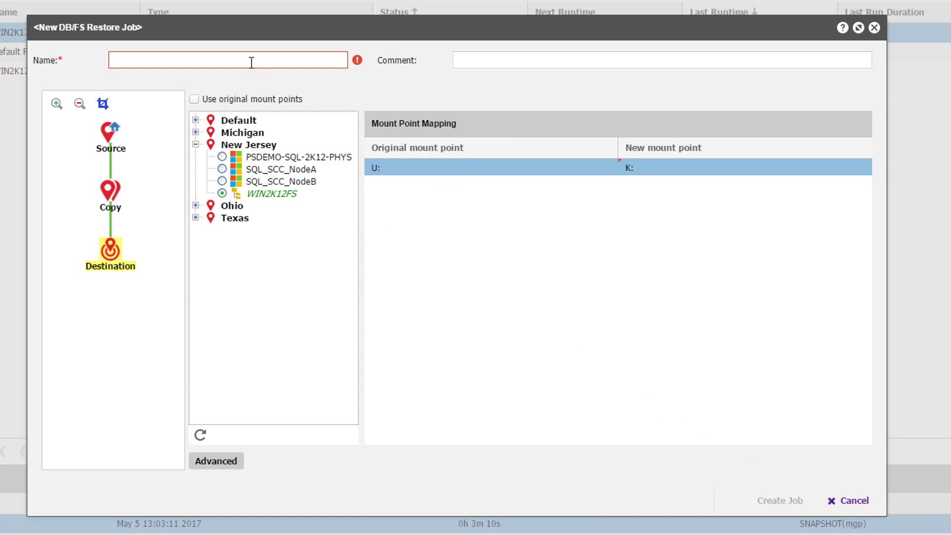
pyautogui.write('WIN2K')
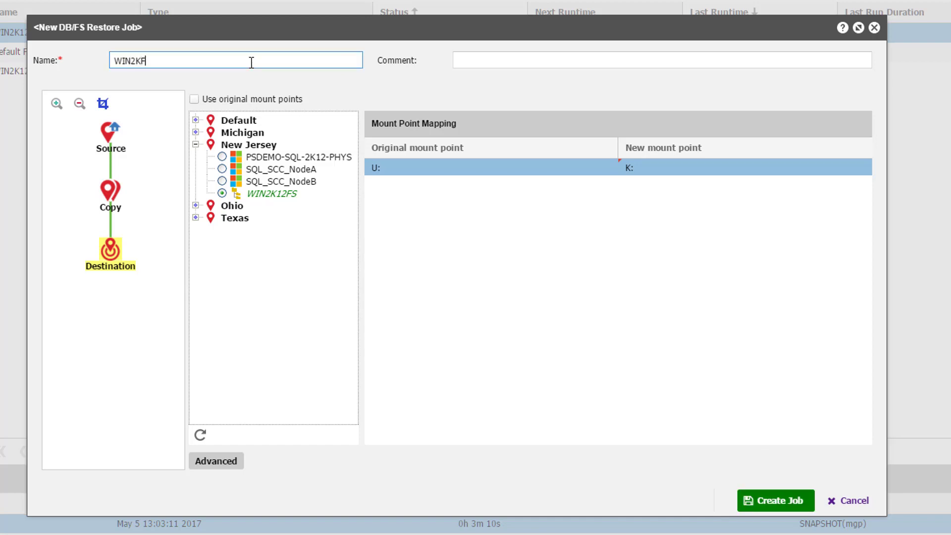
pyautogui.write('12FS U to K Resto')
pyautogui.write('re')
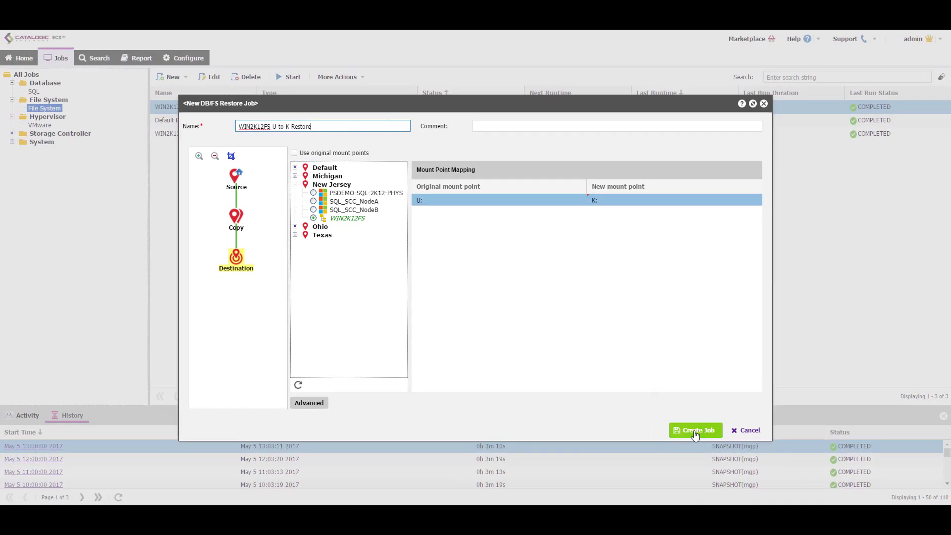
pyautogui.click(696, 430)
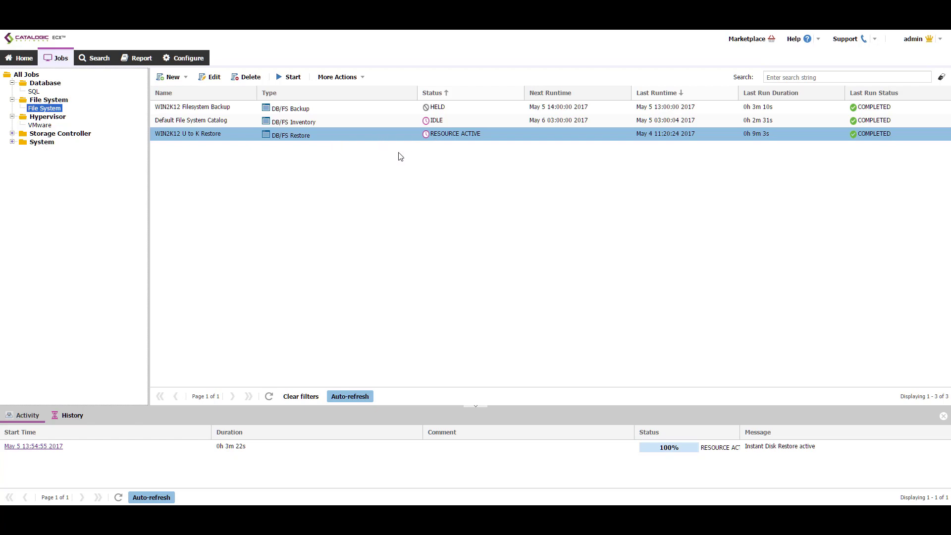
# Open the active WIN2K12 U to K Restore run, collapse its log, and review the Instant Disk Restore tasks
pyautogui.click(44, 451)
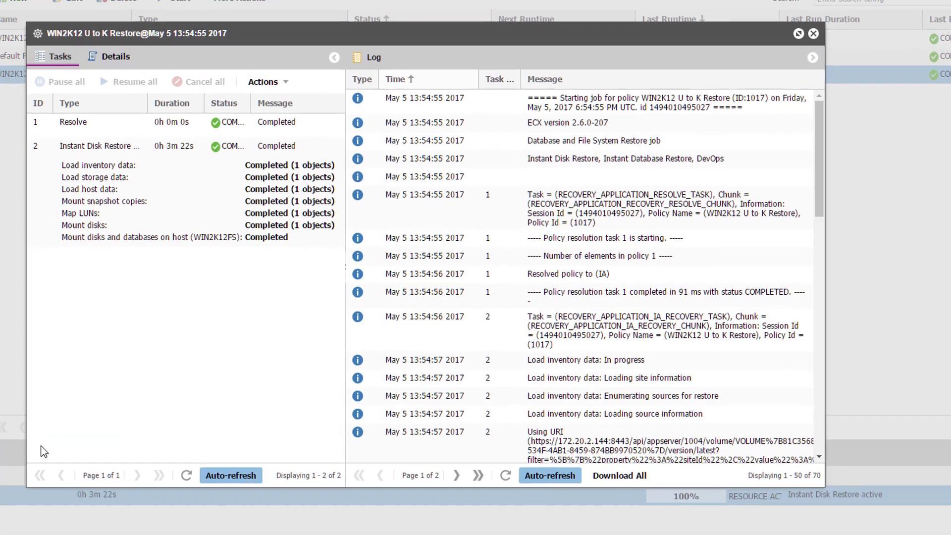
pyautogui.click(816, 53)
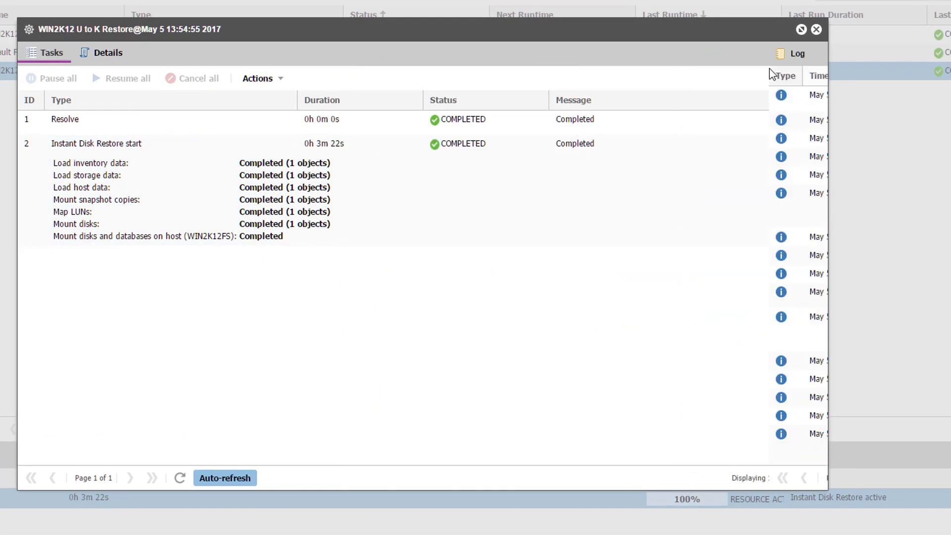
pyautogui.click(277, 199)
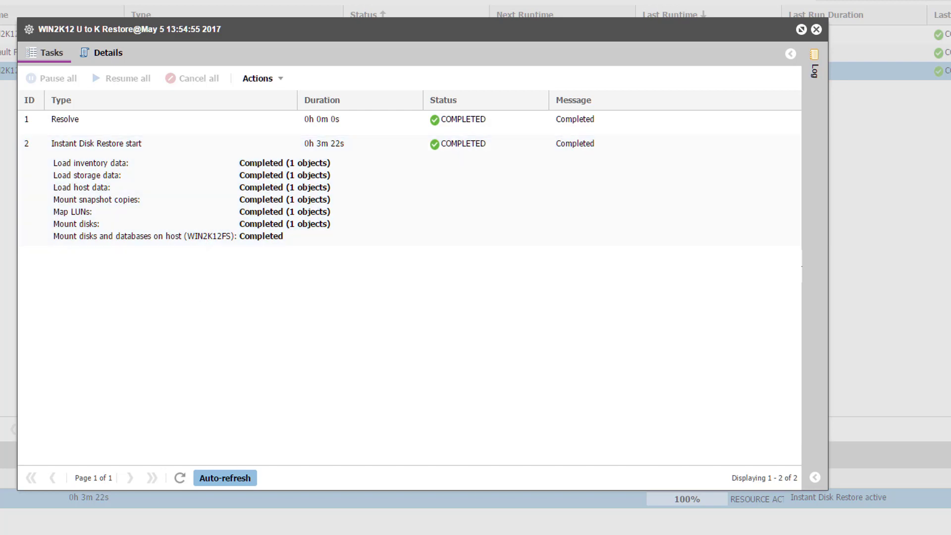
# Switch to the file server's remote desktop and compare the files' modification dates on FS (K:) and FS (U:)
pyautogui.click(135, 521)
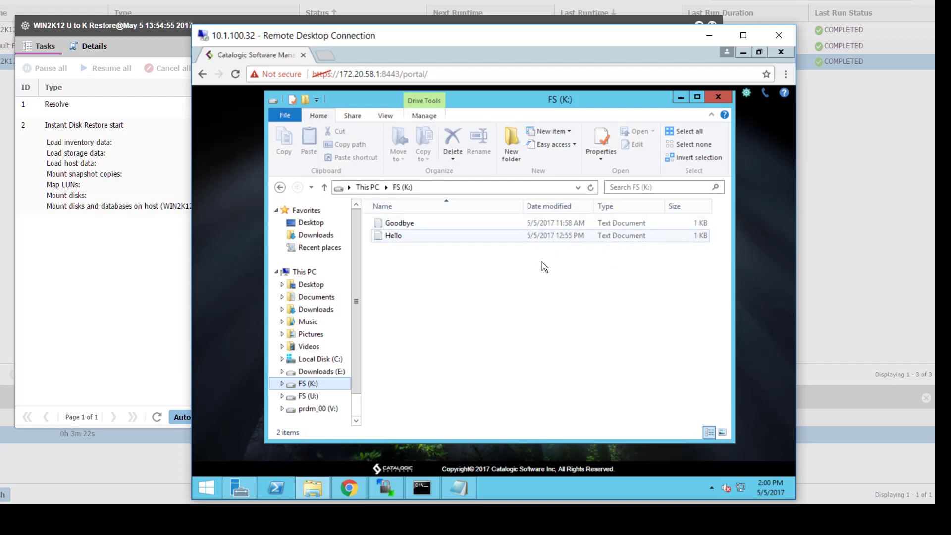
pyautogui.click(317, 396)
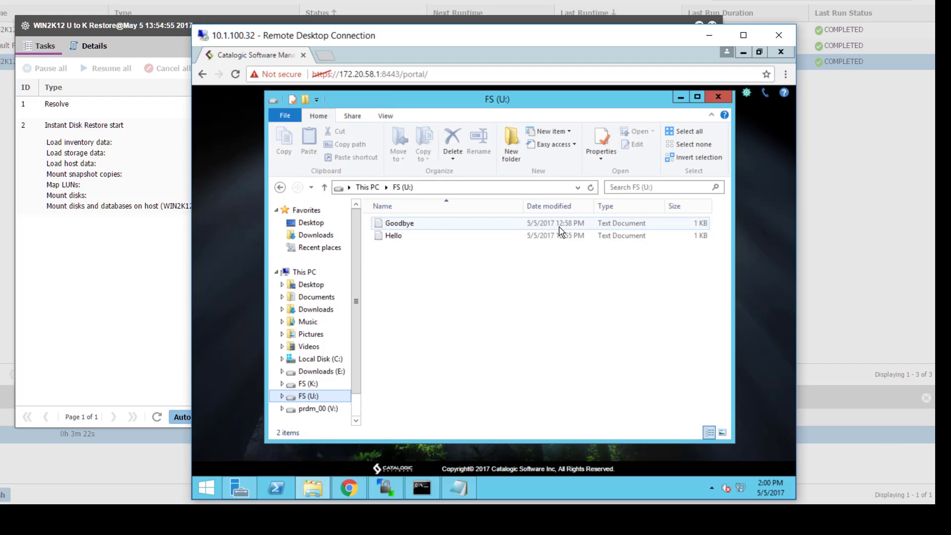
pyautogui.click(323, 384)
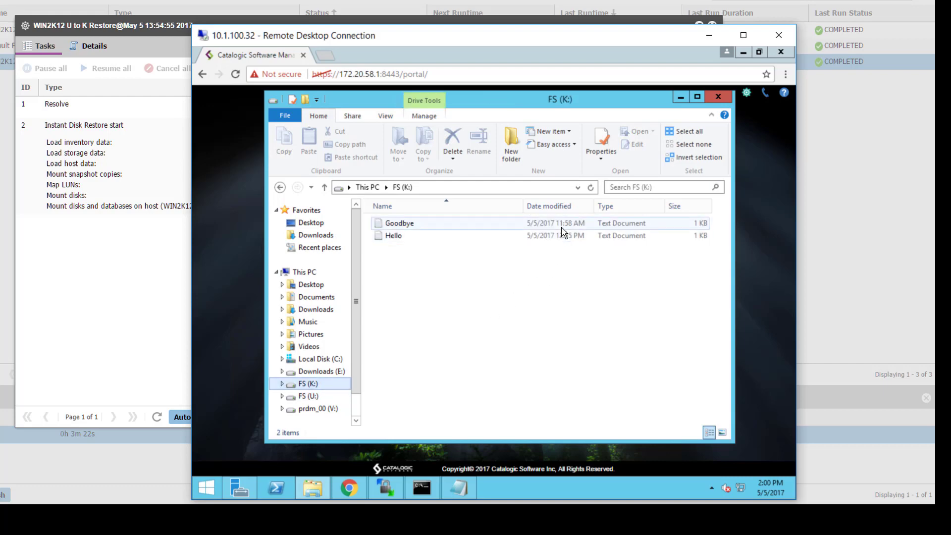